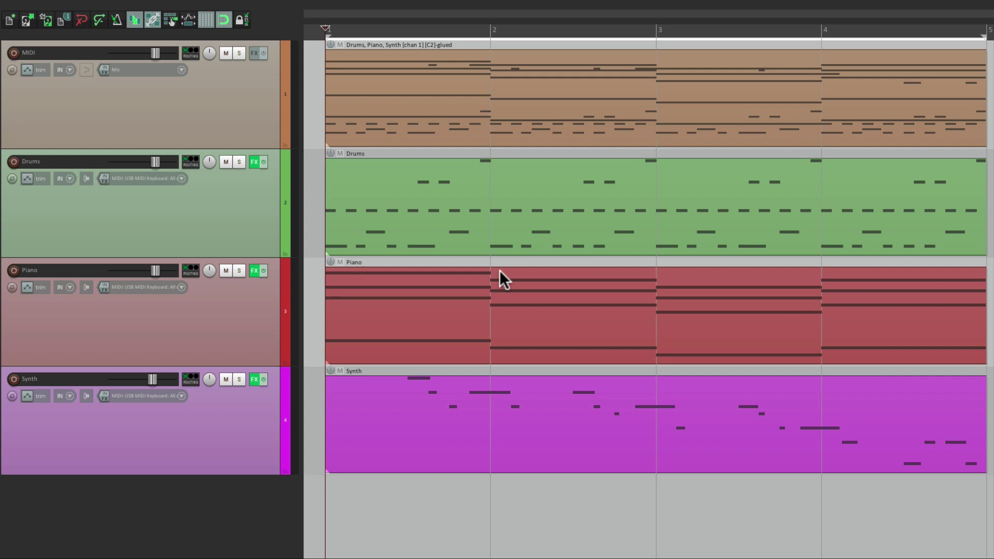
- Open the Piano track's item in the MIDI editor
click(403, 331)
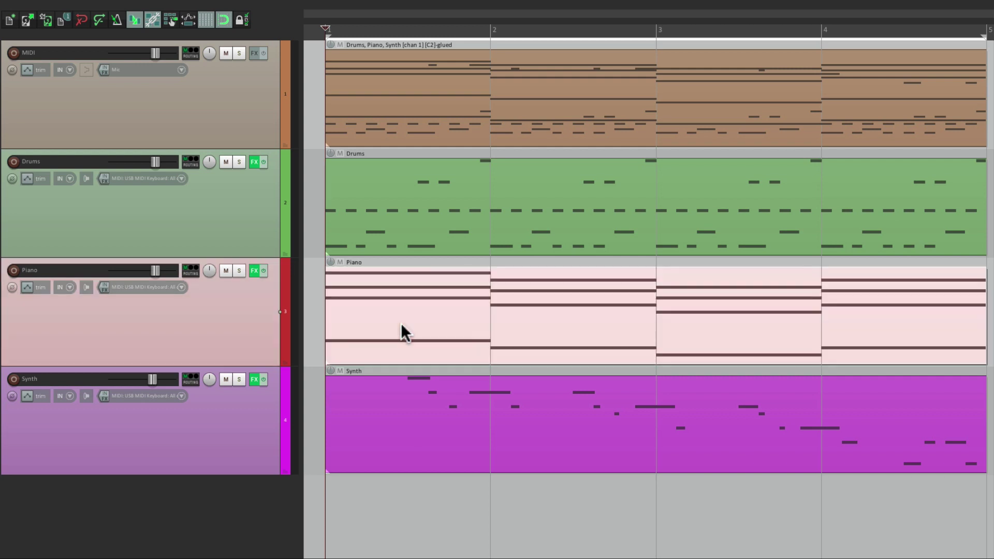
double_click(401, 326)
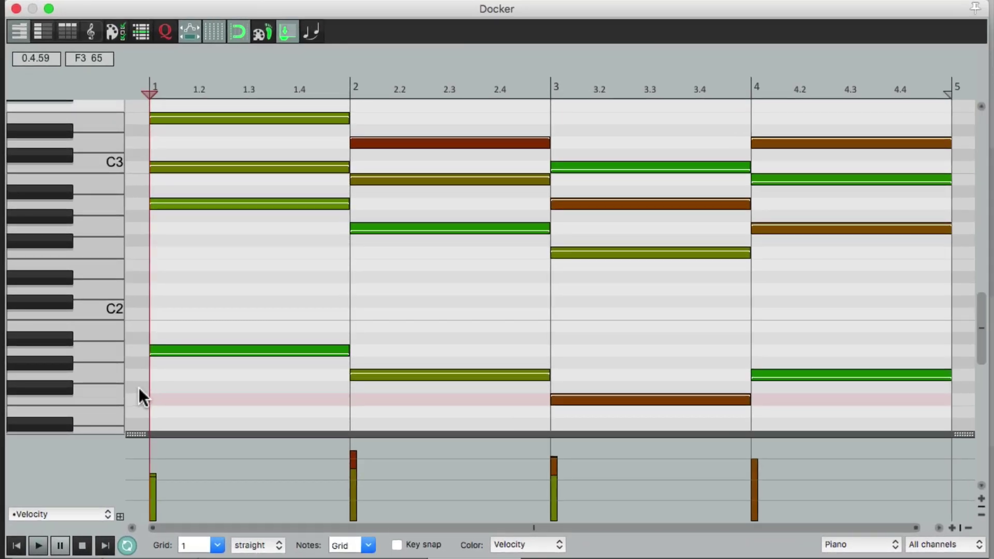
click(284, 350)
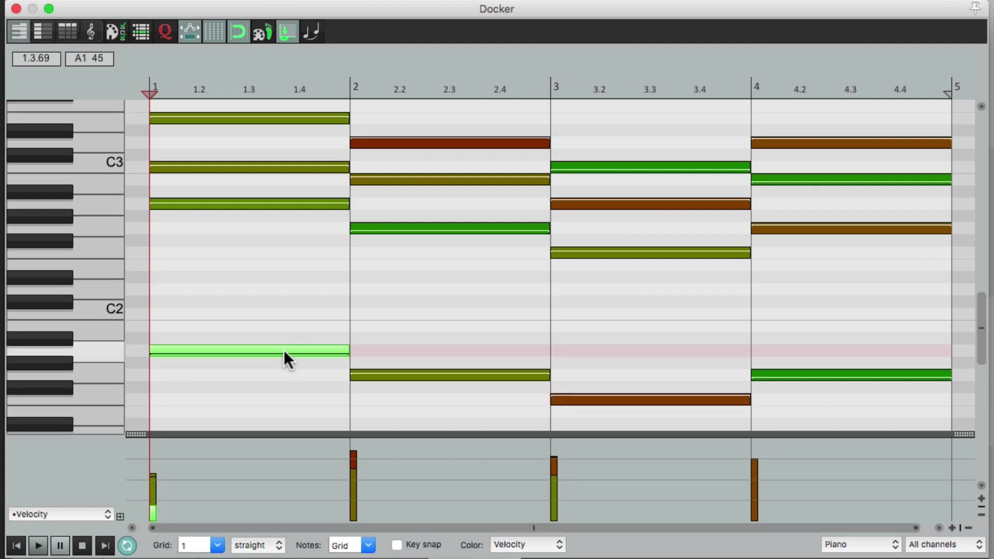
key(Delete)
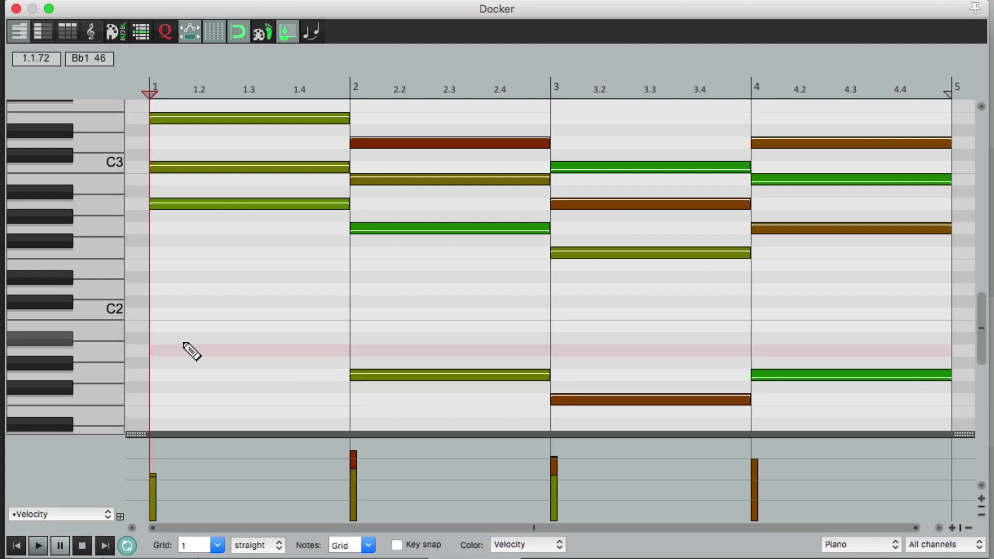
drag(179, 343, 328, 340)
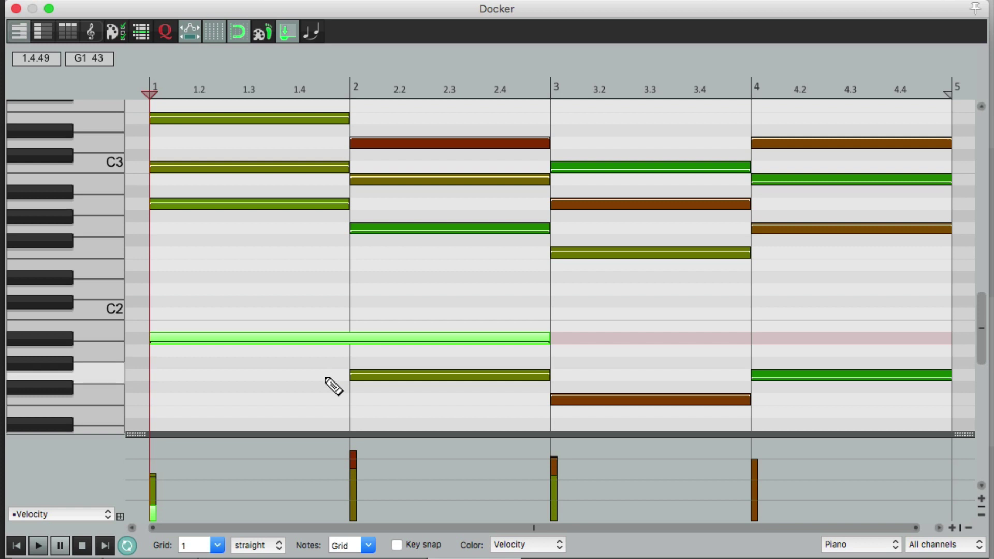
key(super+z)
key(super+z)
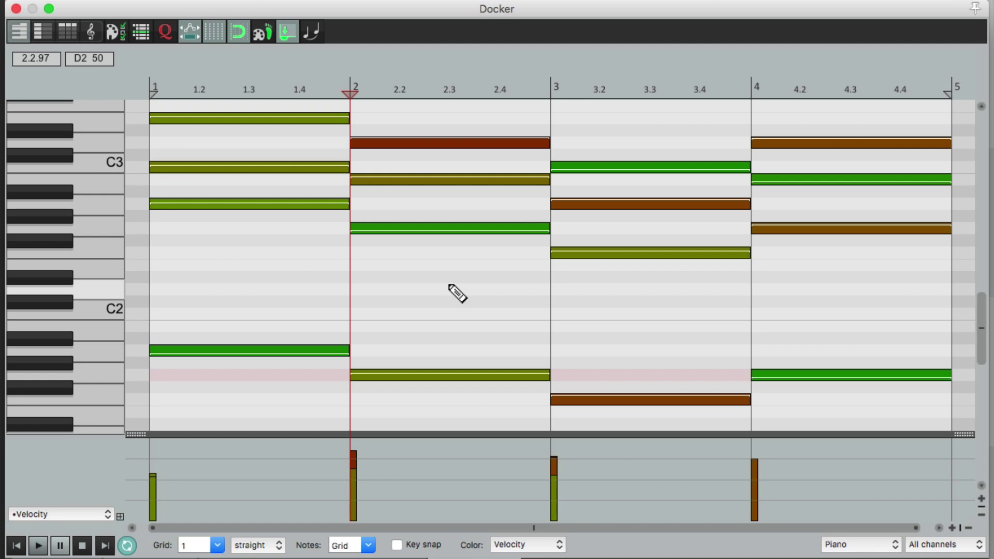
click(464, 145)
click(488, 155)
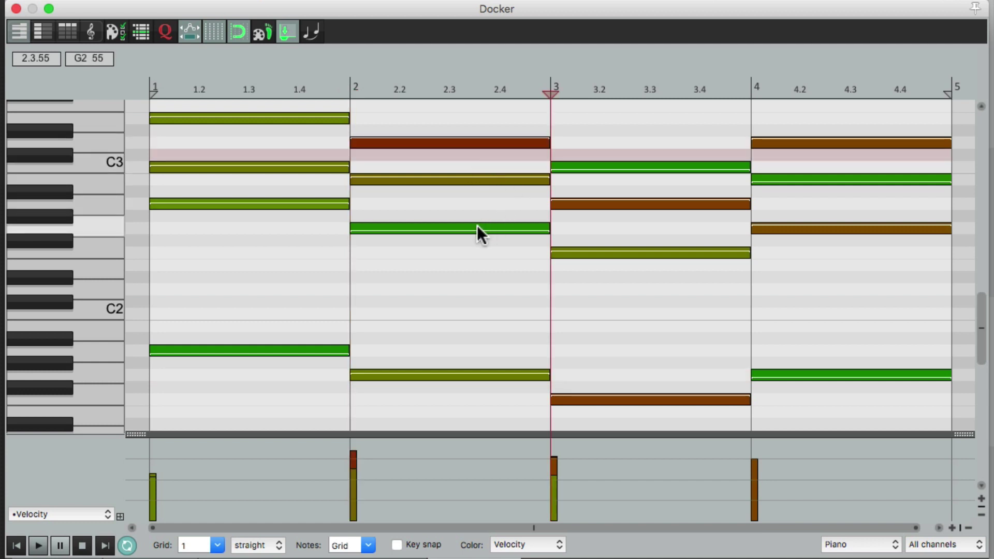
- Raise the velocity of the A1 note in measure 1 to 127
click(280, 350)
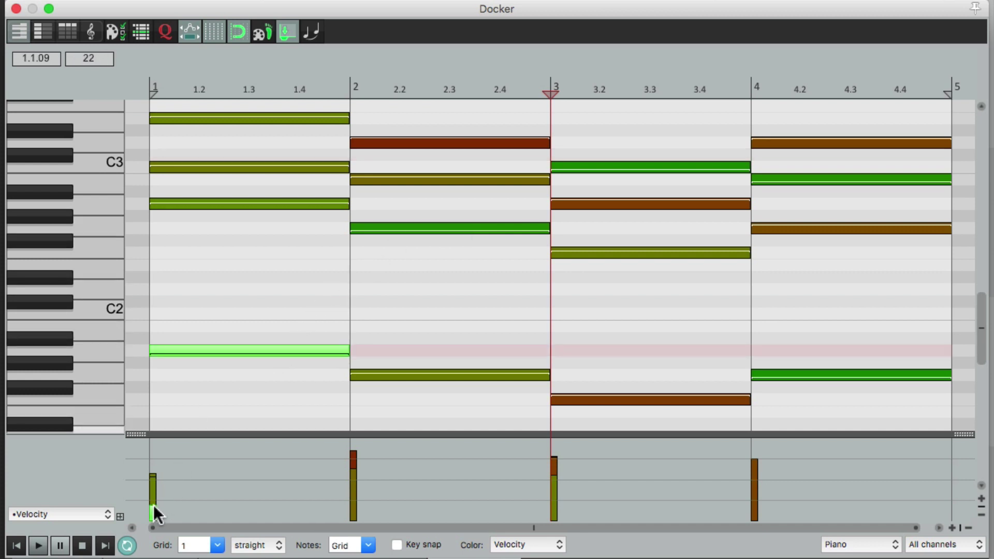
drag(153, 505, 149, 418)
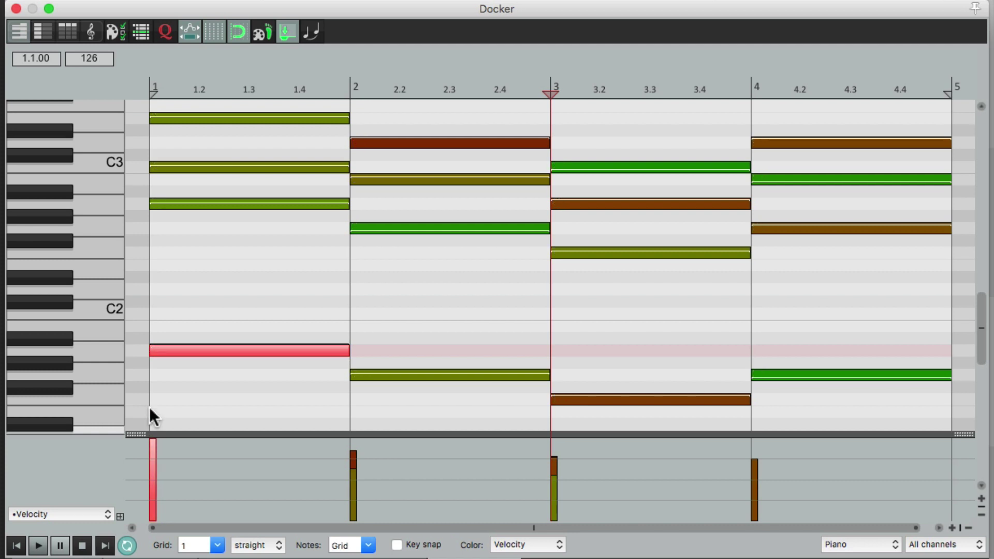
mouse_move(151, 440)
mouse_down()
mouse_move(156, 546)
mouse_move(152, 453)
mouse_up()
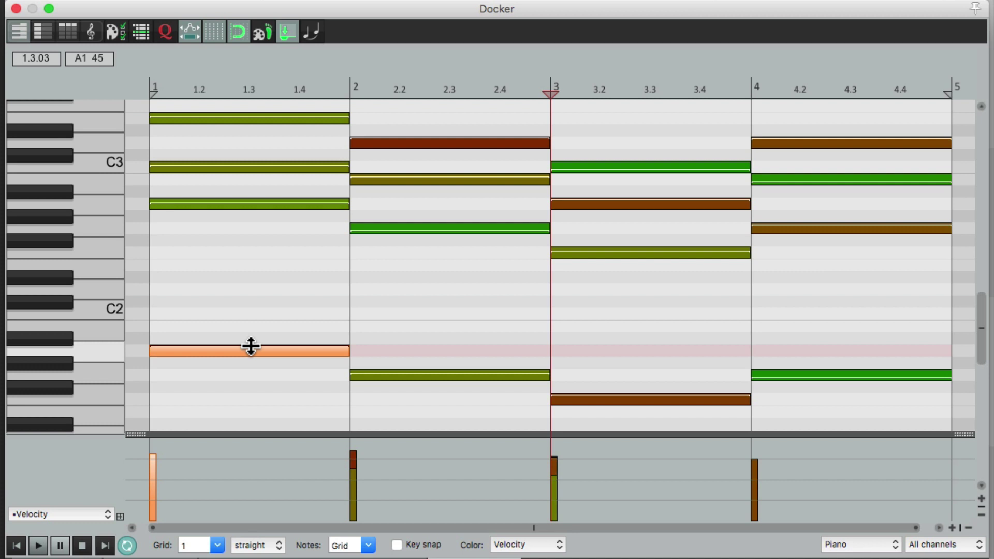
mouse_move(251, 345)
mouse_down()
mouse_move(244, 417)
mouse_move(253, 352)
mouse_move(252, 375)
mouse_up()
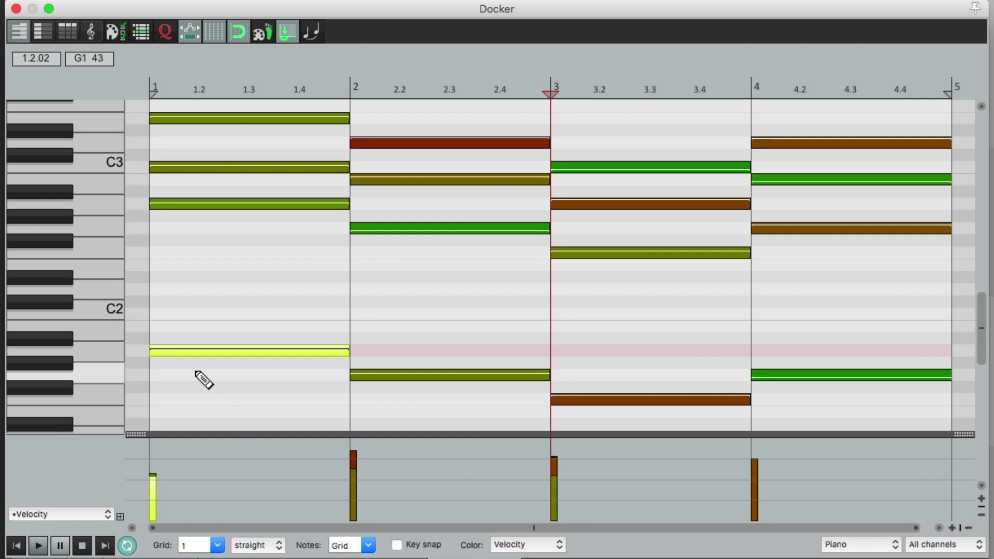
drag(250, 350, 251, 263)
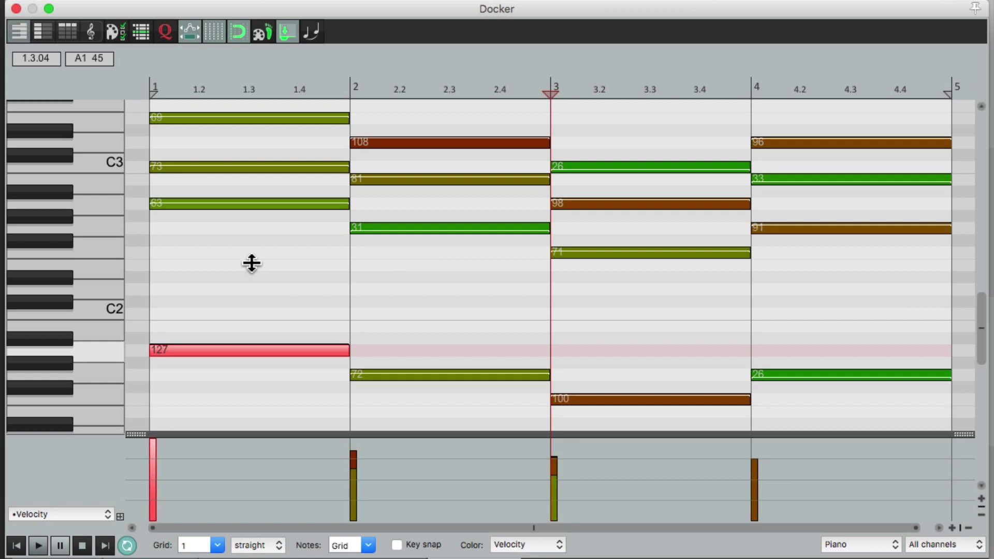
drag(251, 263, 252, 265)
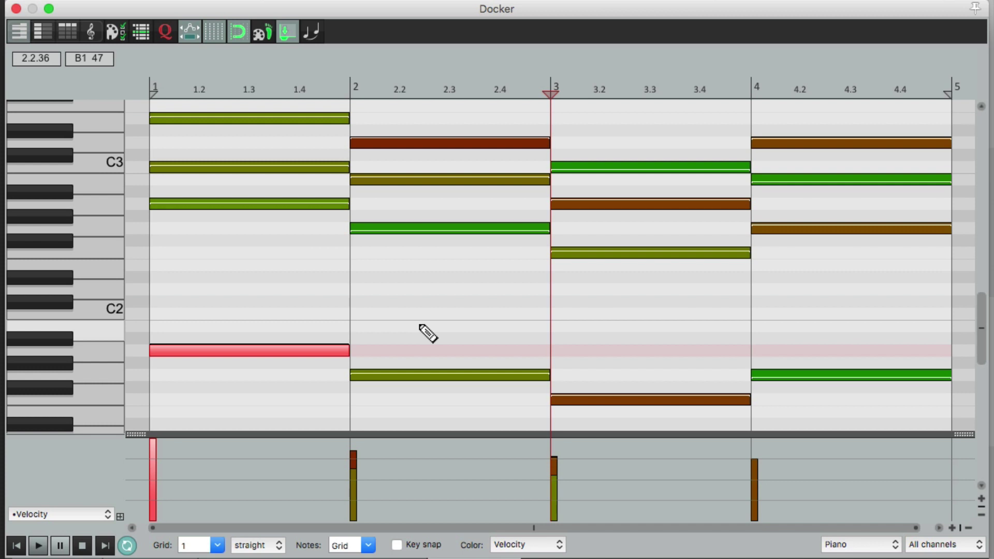
right_click(616, 536)
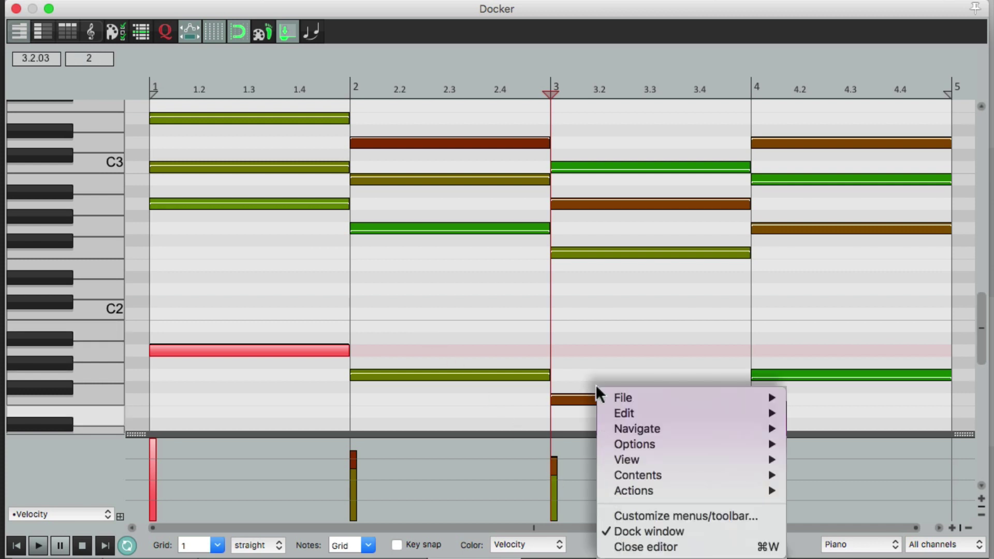
mouse_move(603, 462)
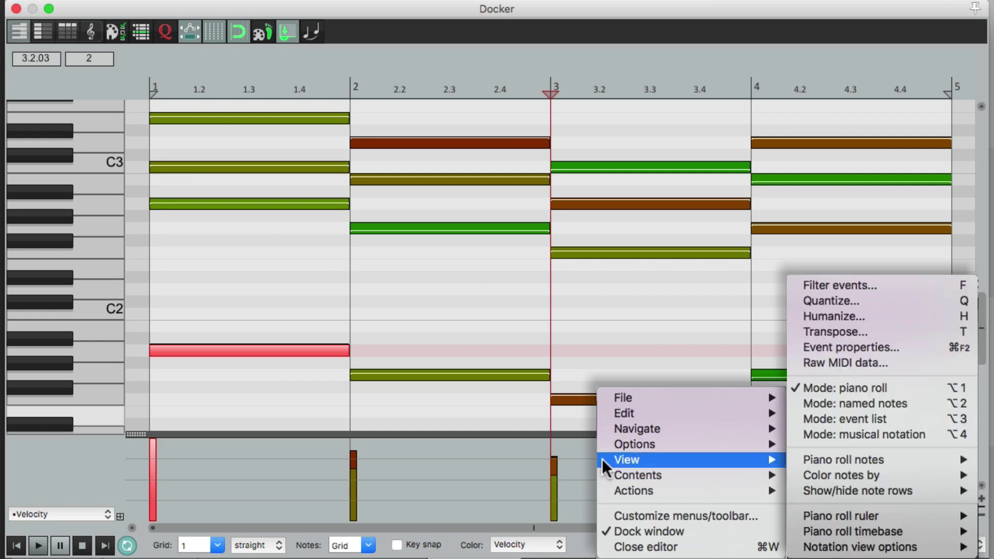
mouse_move(796, 477)
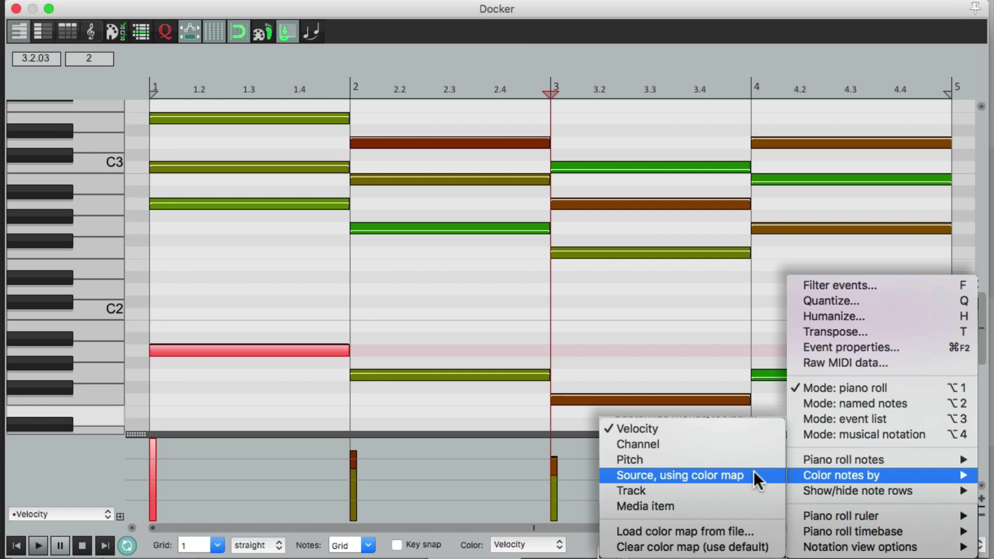
click(747, 501)
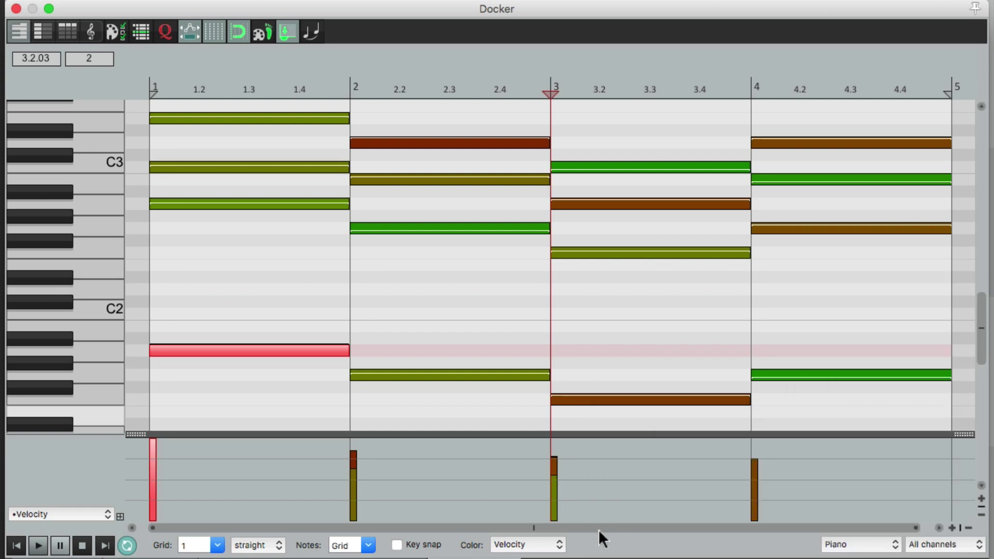
click(537, 544)
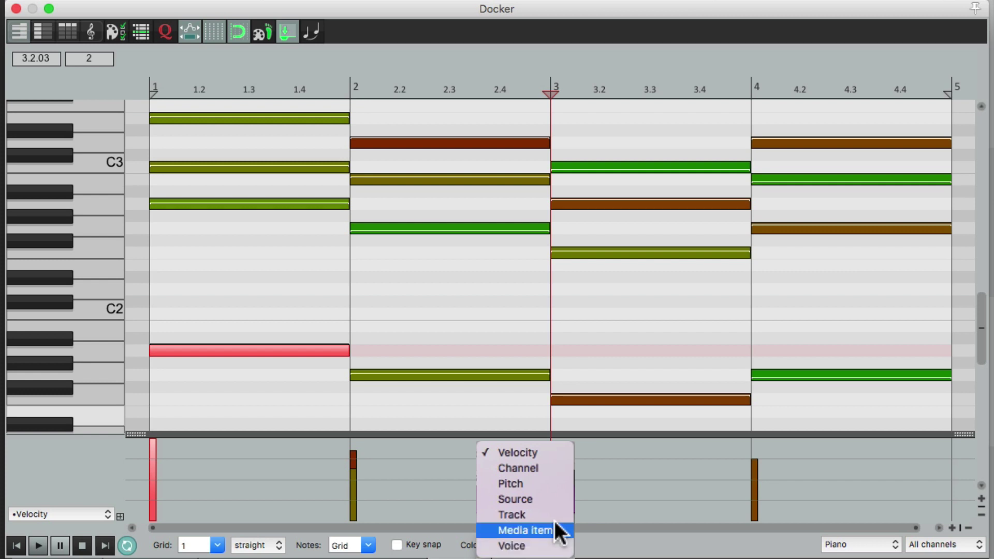
click(610, 546)
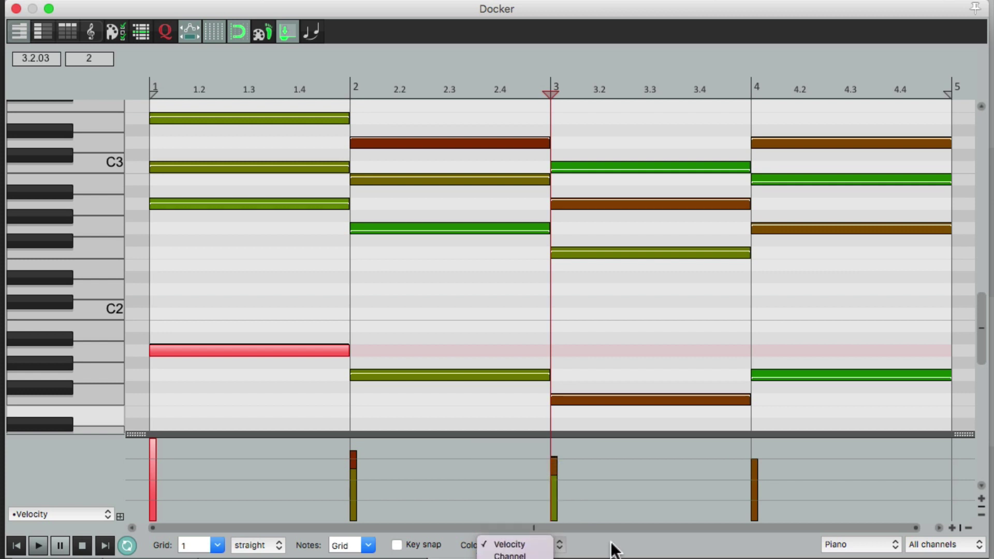
- Close the Piano editor, open the MIDI track's glued item in the MIDI editor and color its notes by channel
click(32, 7)
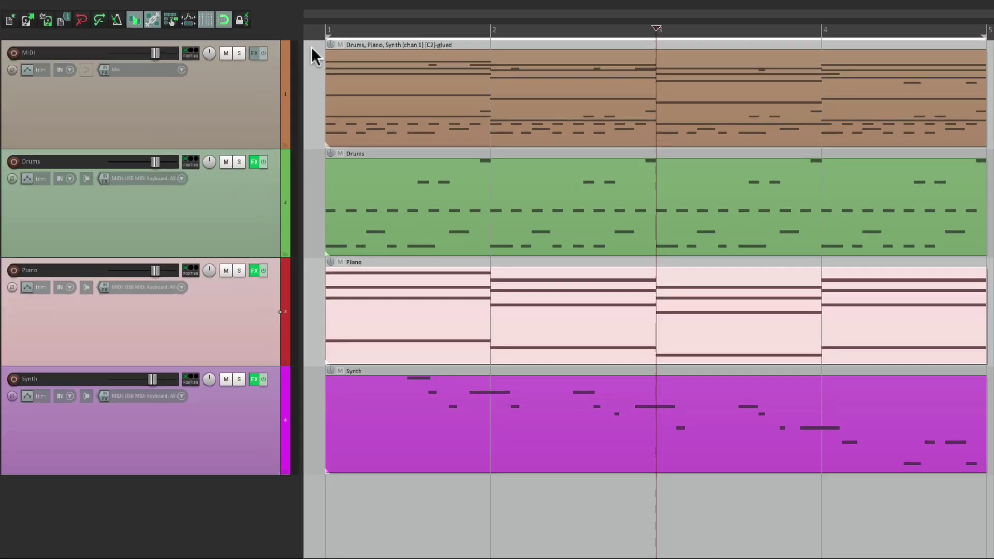
double_click(381, 117)
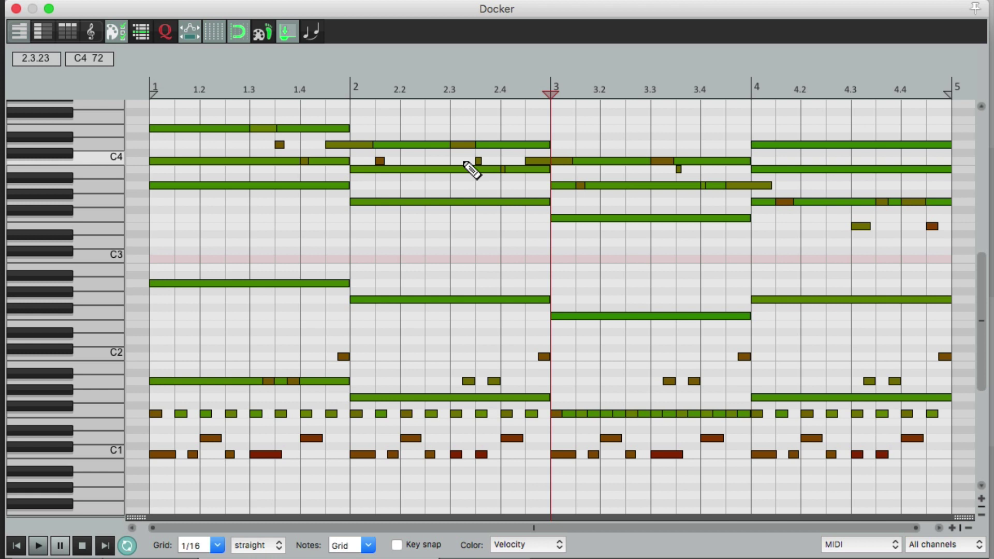
click(544, 547)
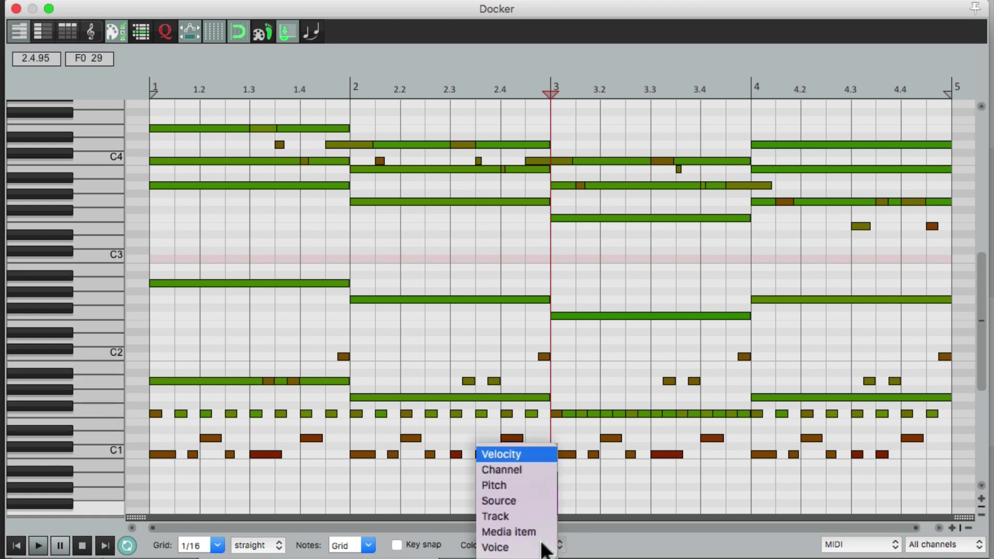
click(532, 466)
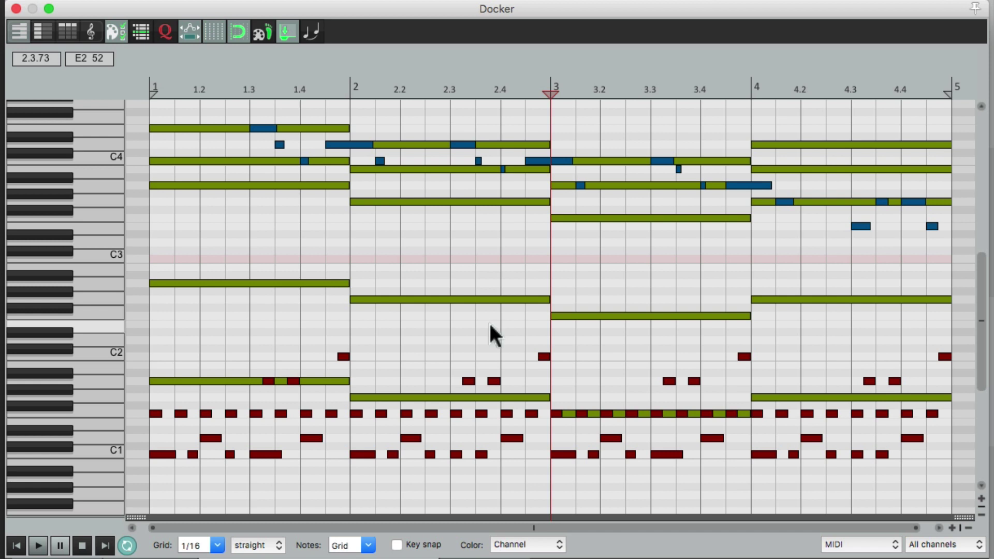
- Filter the editor to channel 1, channel 2 and channel 4 in turn, ending with all channels shown
click(965, 544)
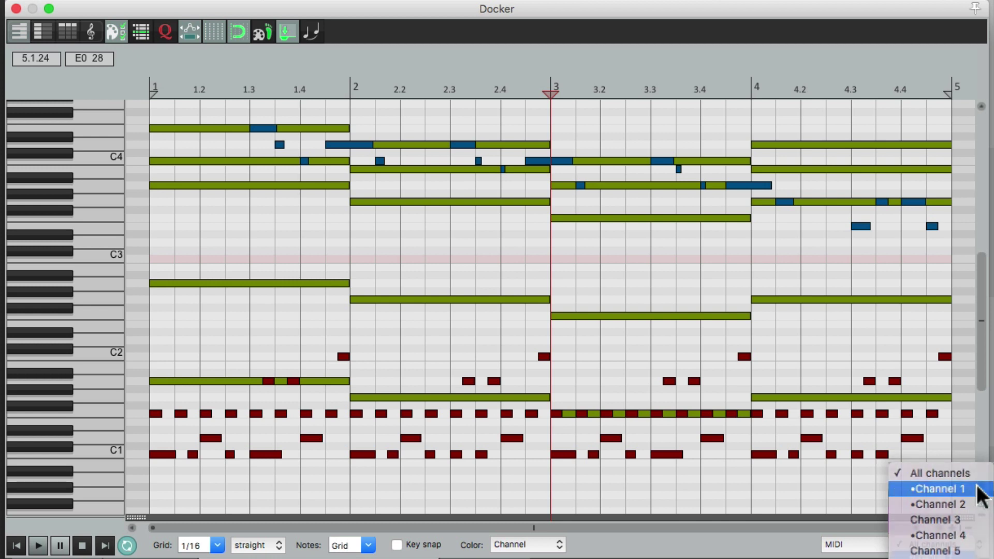
click(981, 488)
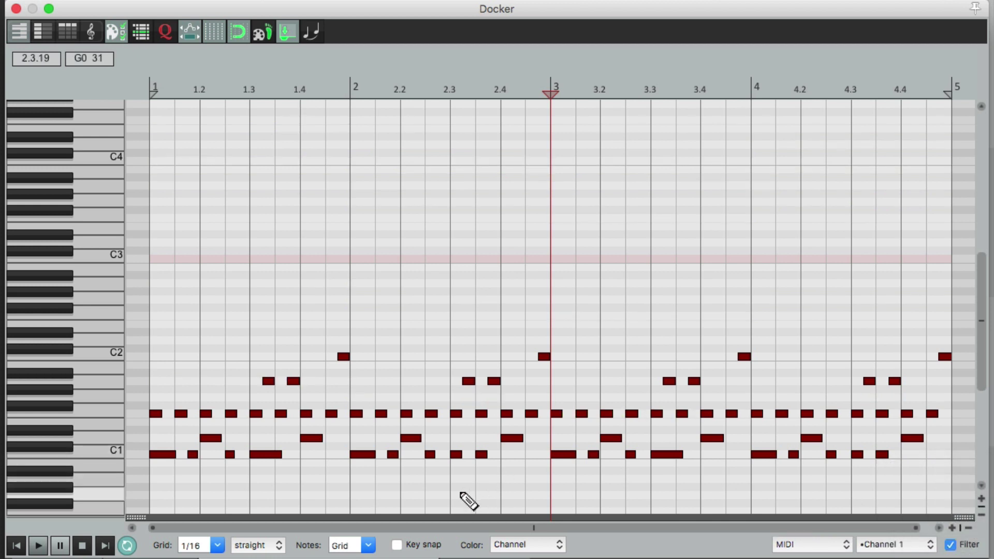
click(923, 546)
click(929, 501)
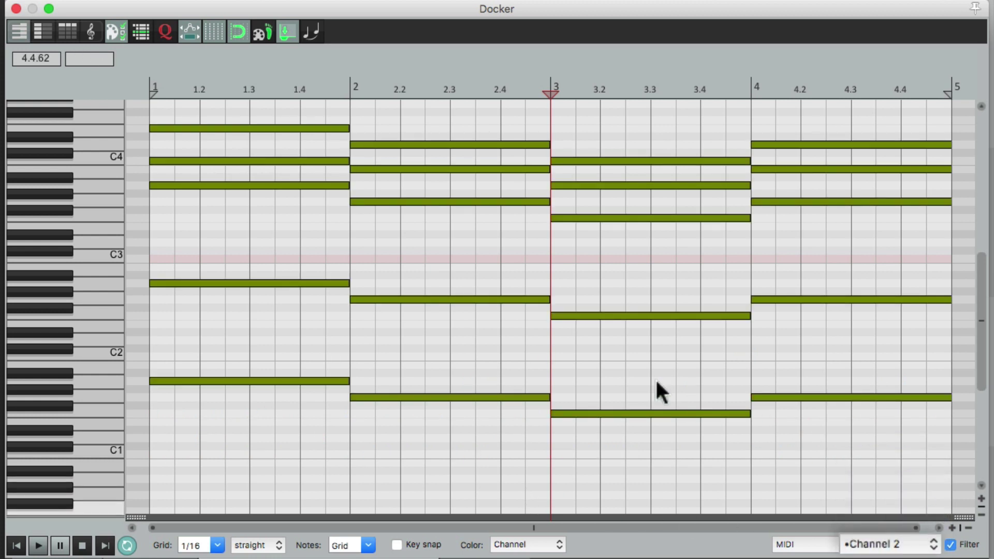
click(918, 544)
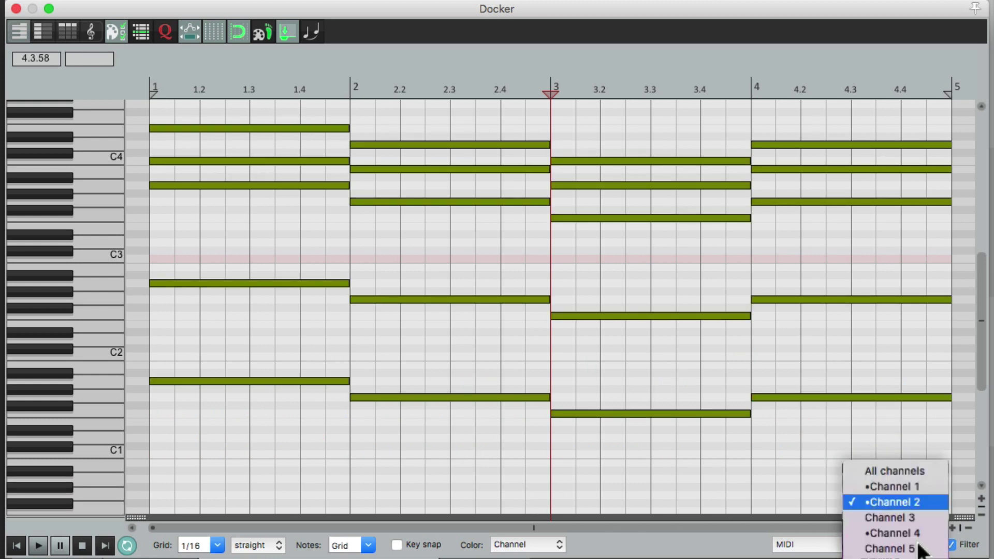
click(933, 532)
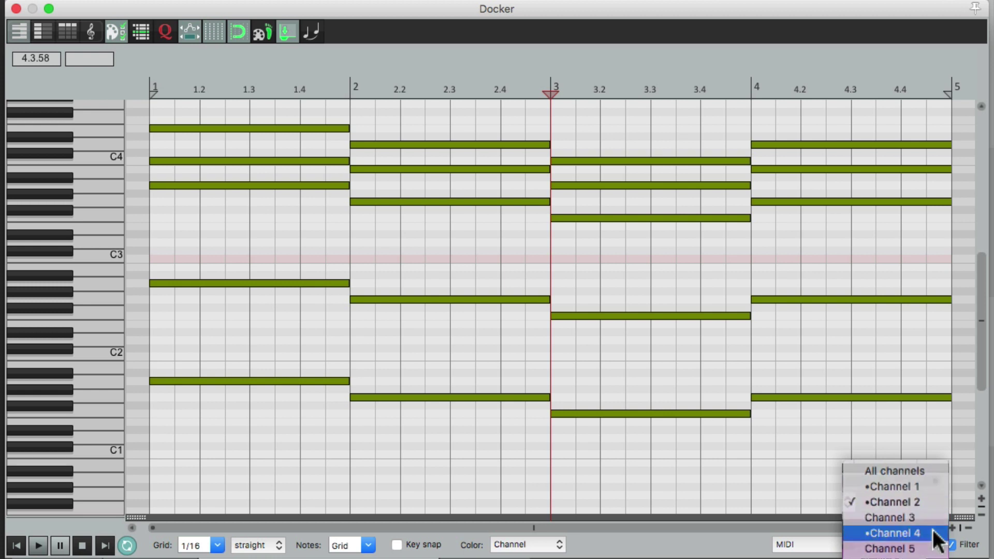
scroll(465, 230, up, 1)
scroll(466, 230, left, 1)
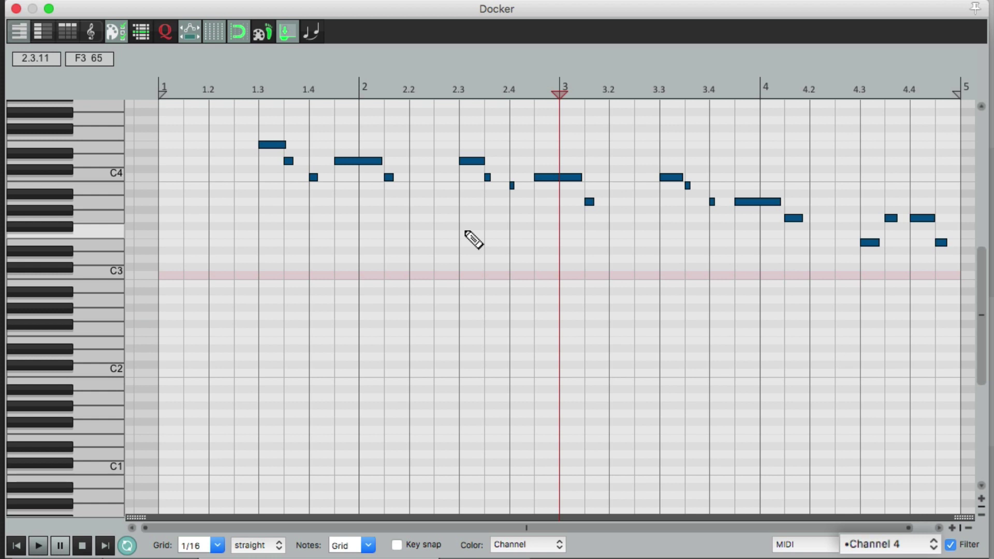
click(923, 545)
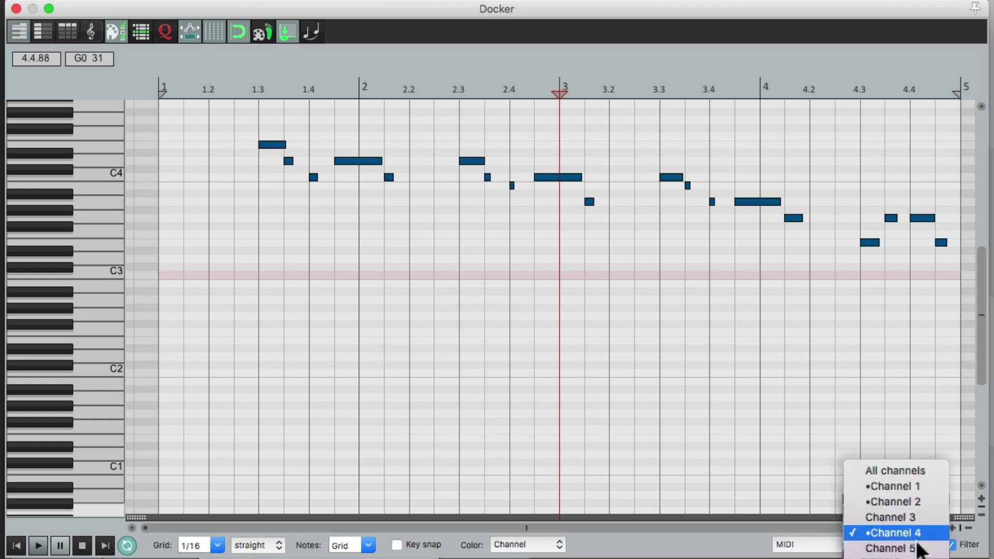
click(936, 466)
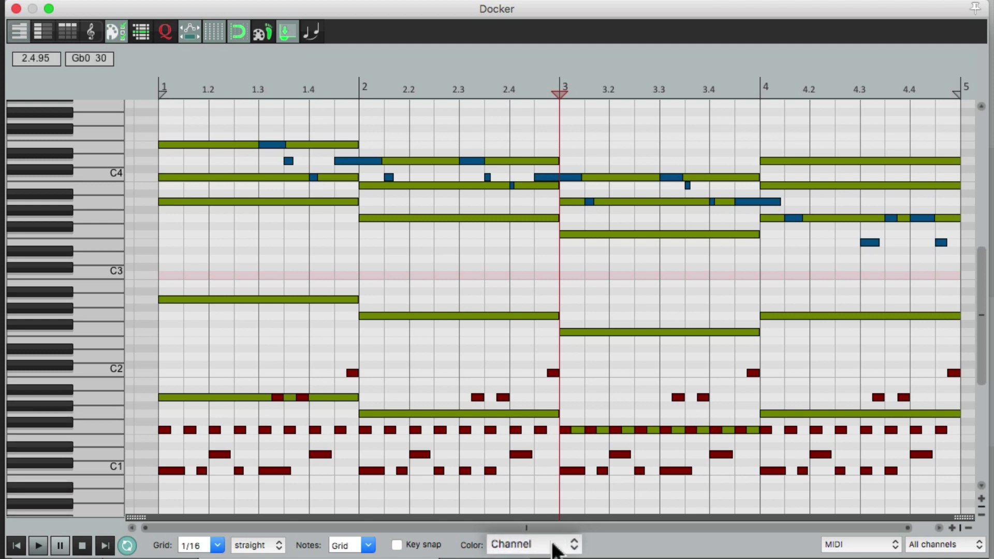
- Reopen the Piano item in the MIDI editor and color its notes by pitch
click(16, 9)
double_click(294, 372)
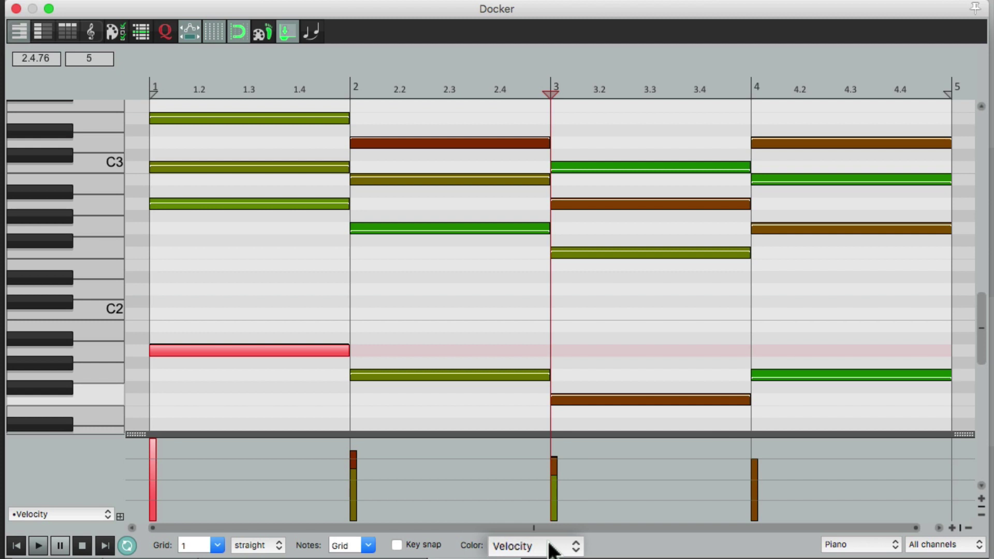
click(552, 547)
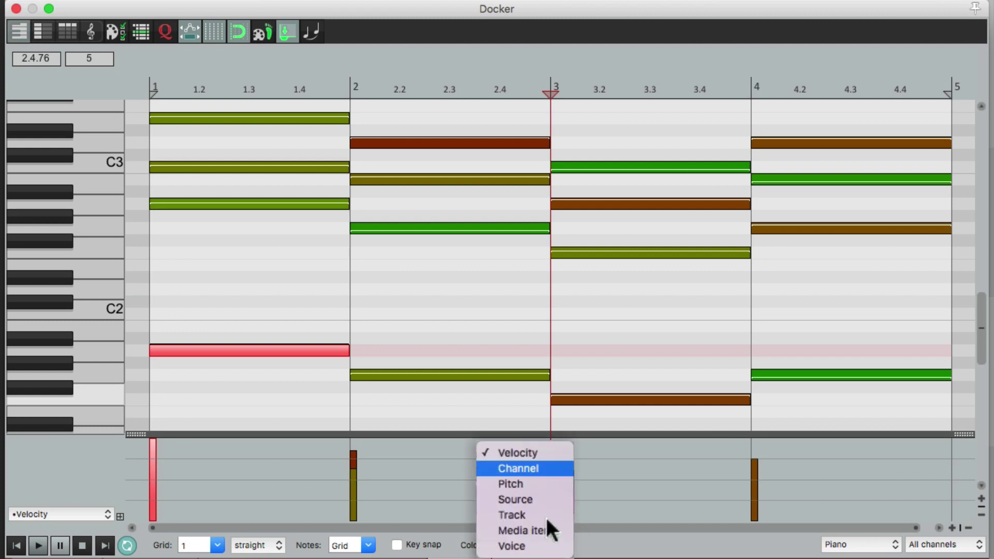
click(543, 483)
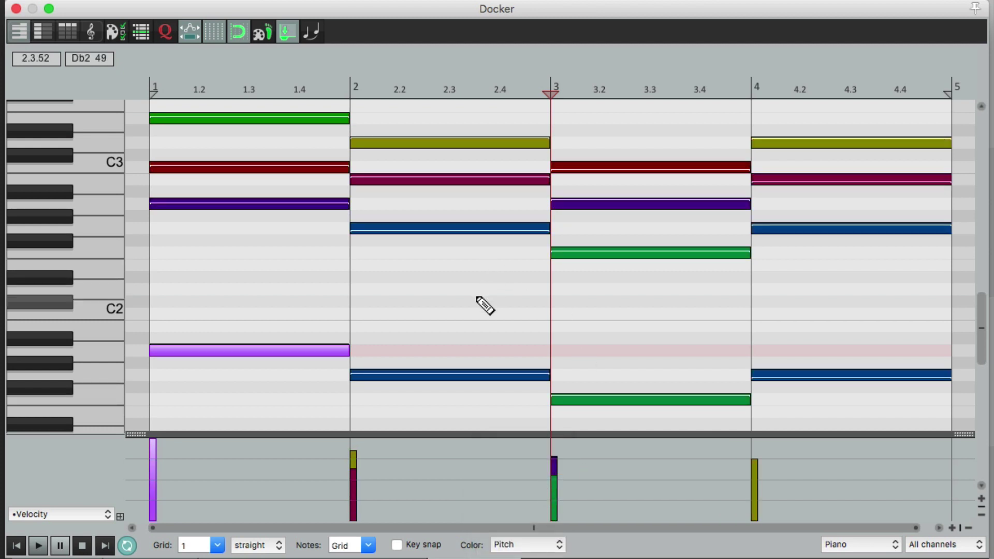
scroll(481, 304, up, 2)
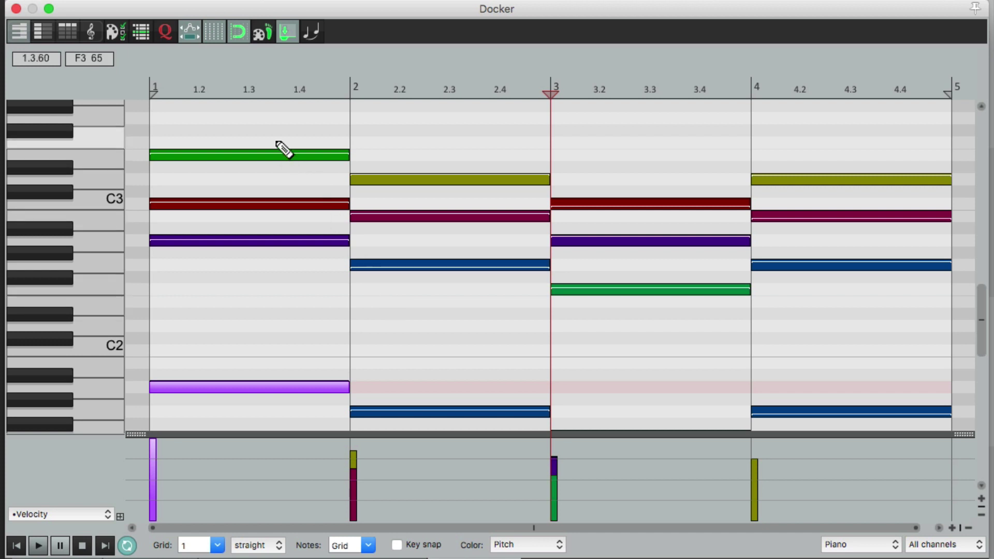
- Move the E3 note in measure 1 up to C4, bring it down to G3, and close the Piano editor
drag(262, 154, 276, 116)
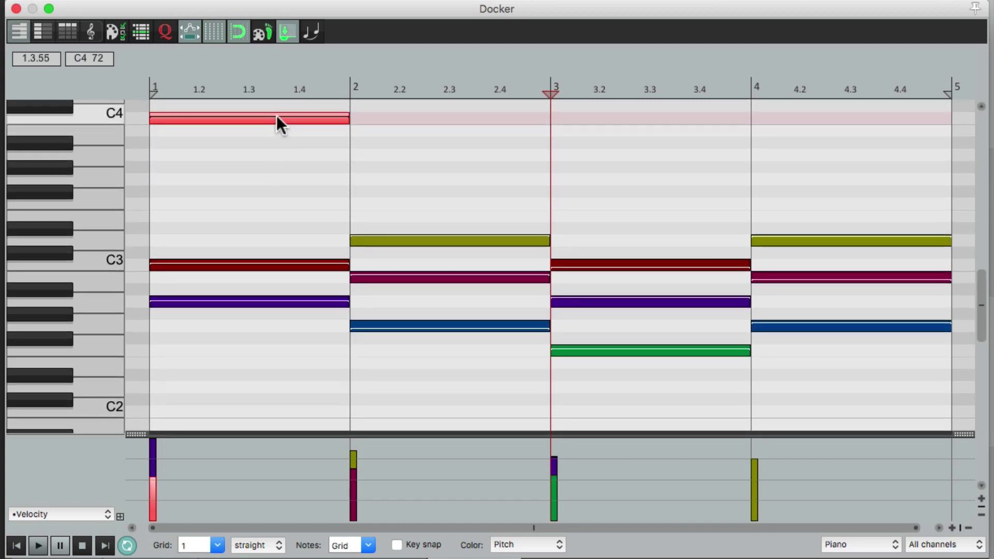
mouse_move(277, 117)
mouse_down()
mouse_move(287, 122)
mouse_move(292, 228)
mouse_move(292, 171)
mouse_up()
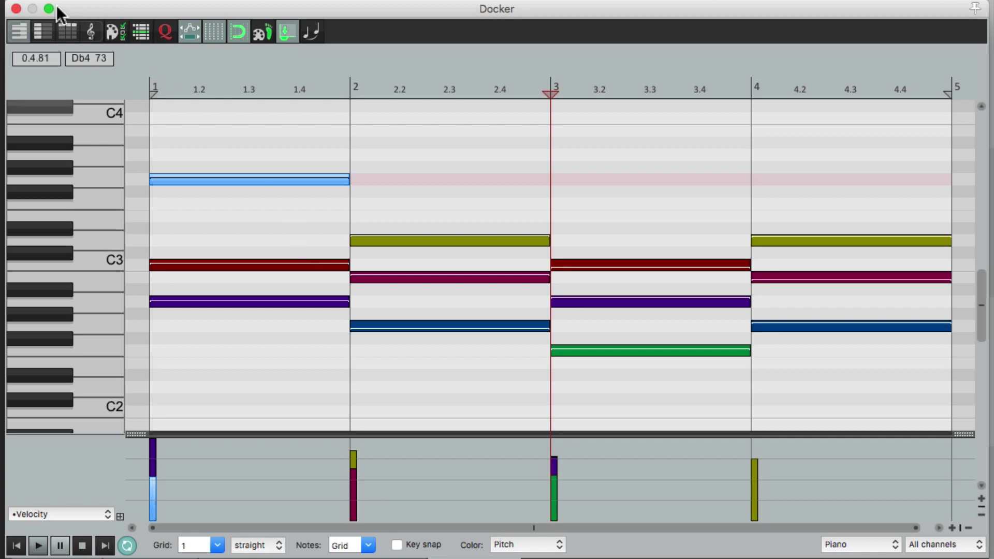
click(17, 9)
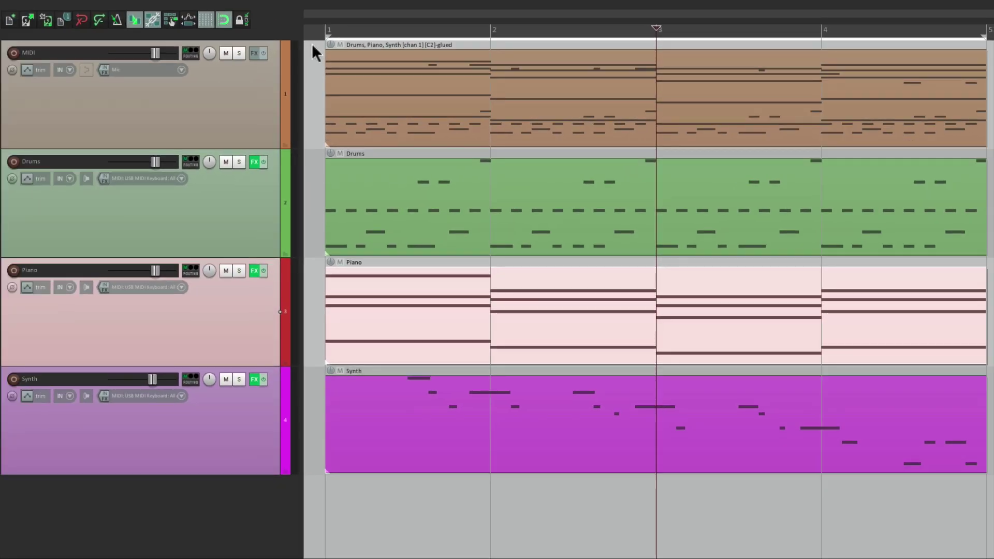
- Open the Drums item in the MIDI editor and color its notes by pitch
double_click(417, 224)
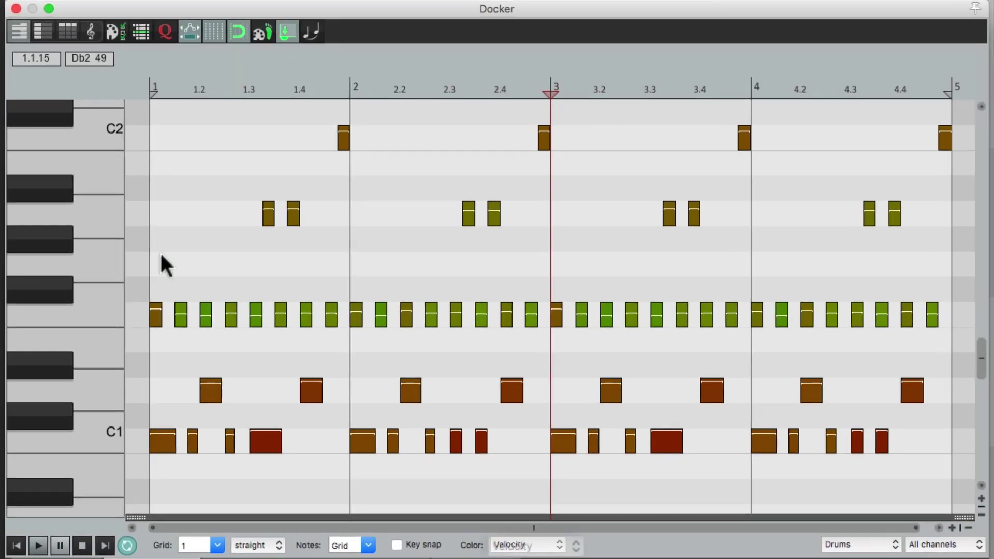
click(552, 543)
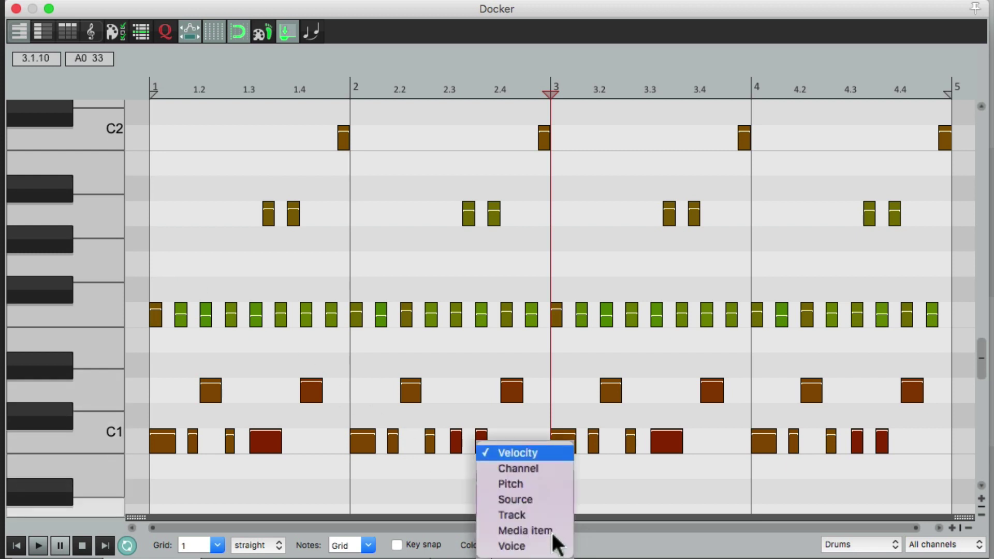
click(550, 482)
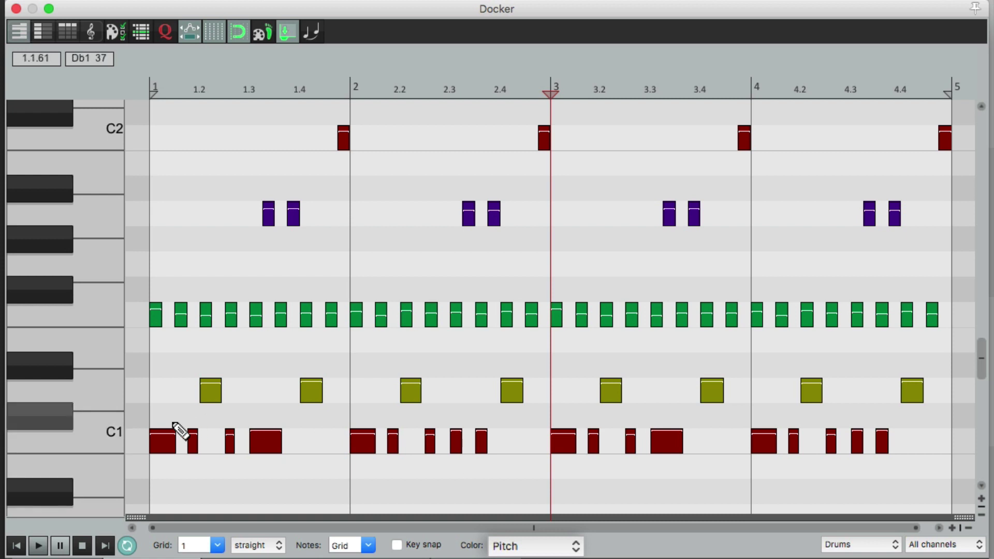
- Select all C1 notes, all D1 notes and all F1 notes in turn, ending with nothing selected
click(100, 439)
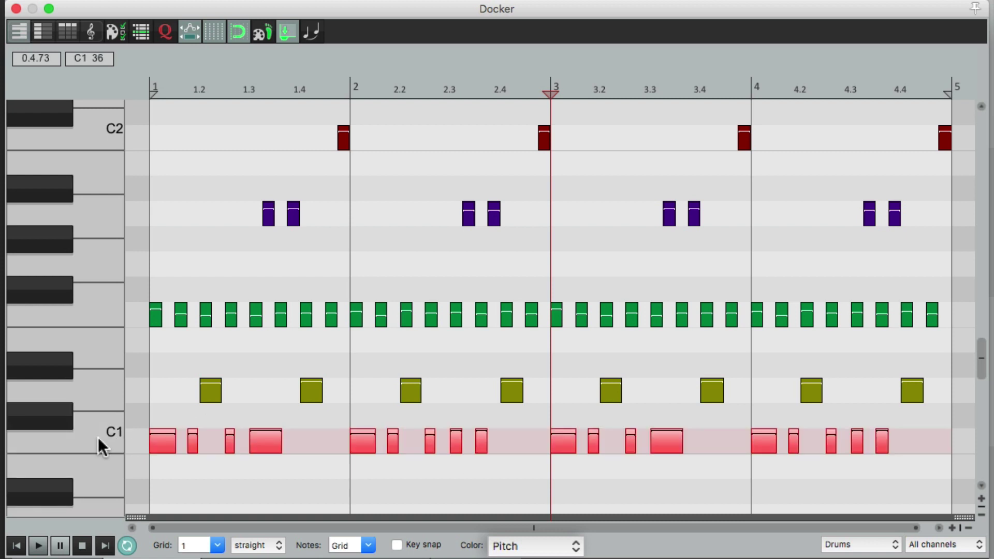
click(92, 393)
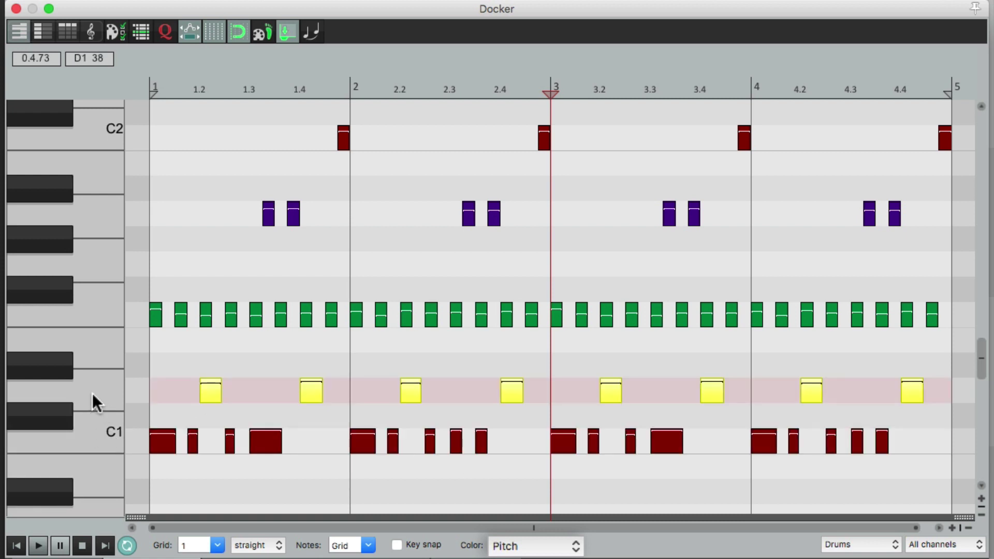
click(92, 314)
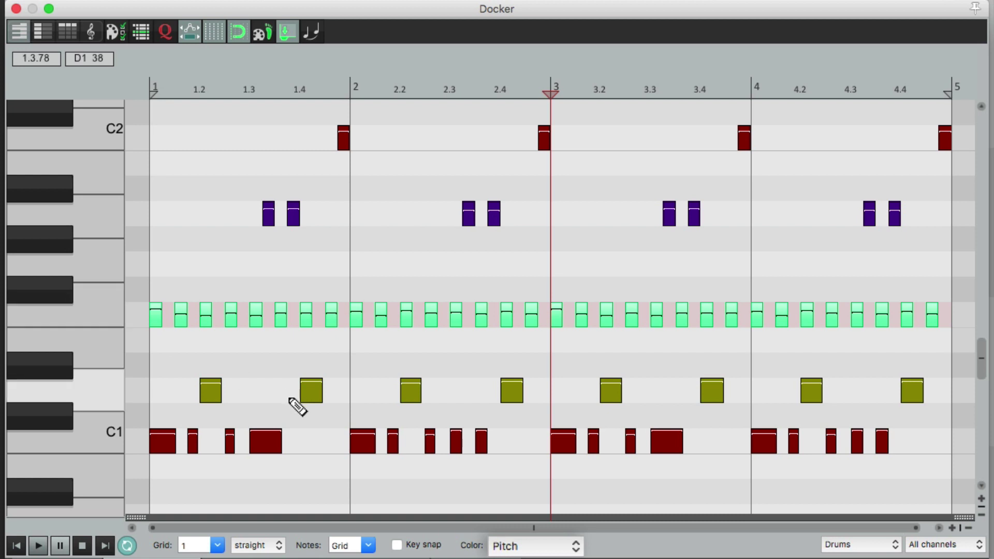
click(331, 391)
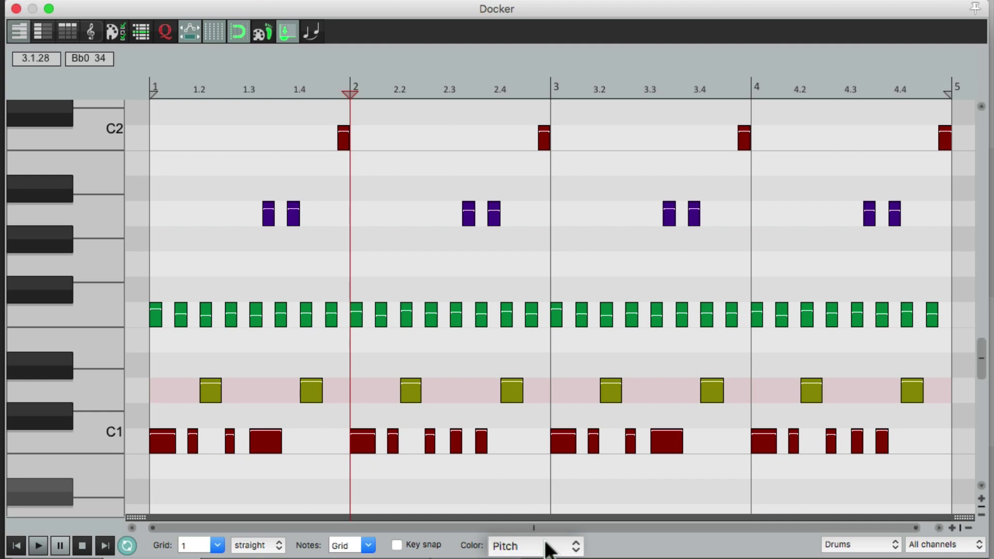
- Close the Drums editor, reopen the Piano item and color its notes by velocity
click(16, 9)
double_click(397, 319)
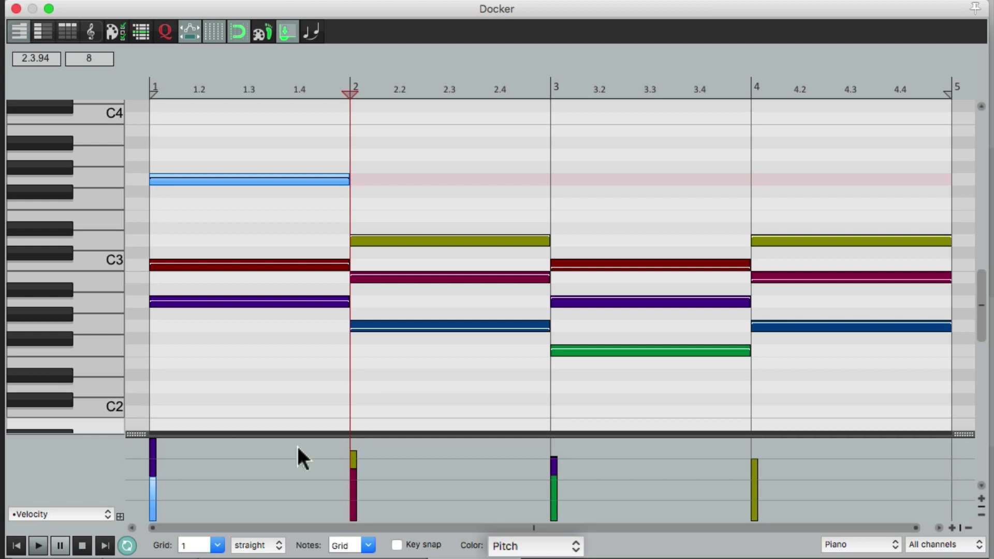
click(546, 547)
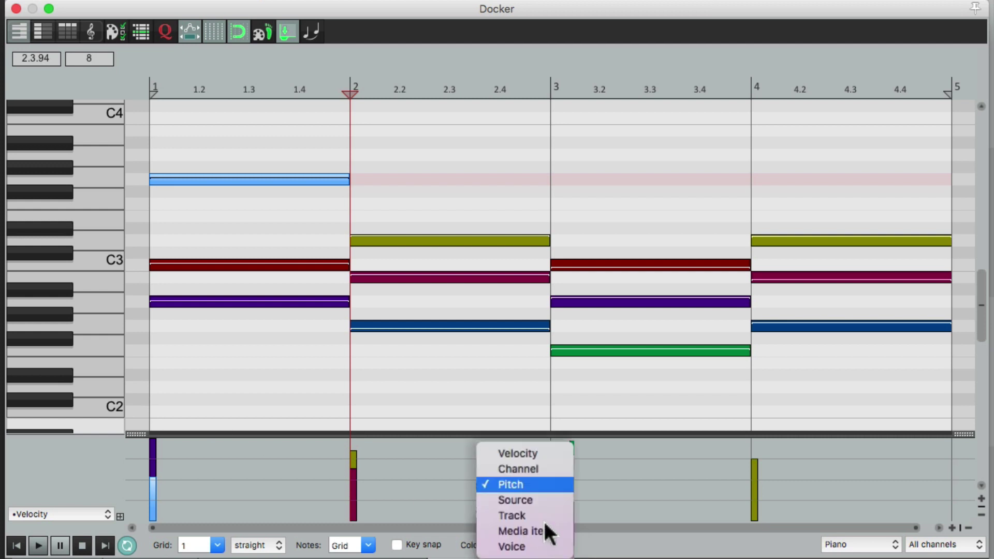
click(548, 451)
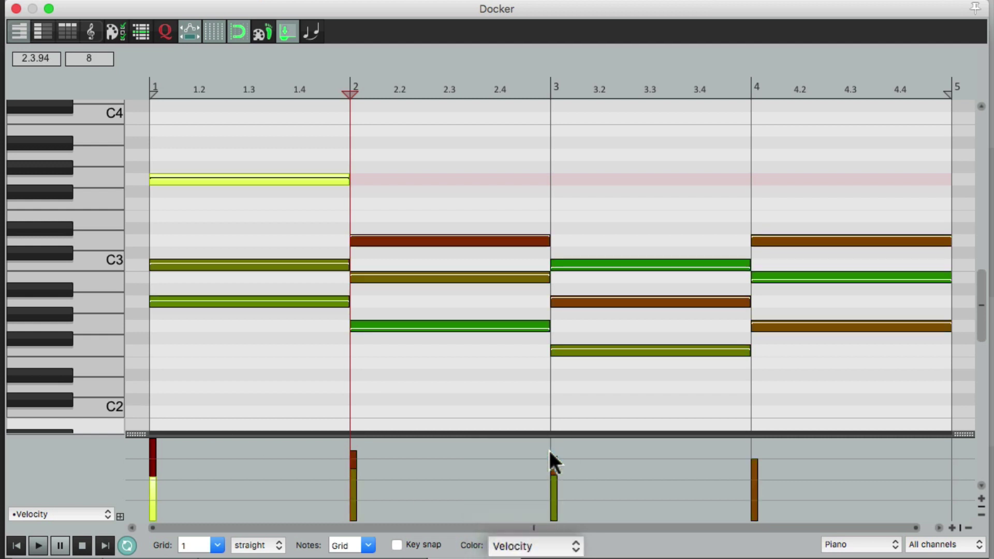
- Open the Drums item to compare its note coloring with the Piano's, and return to the Piano item
click(16, 8)
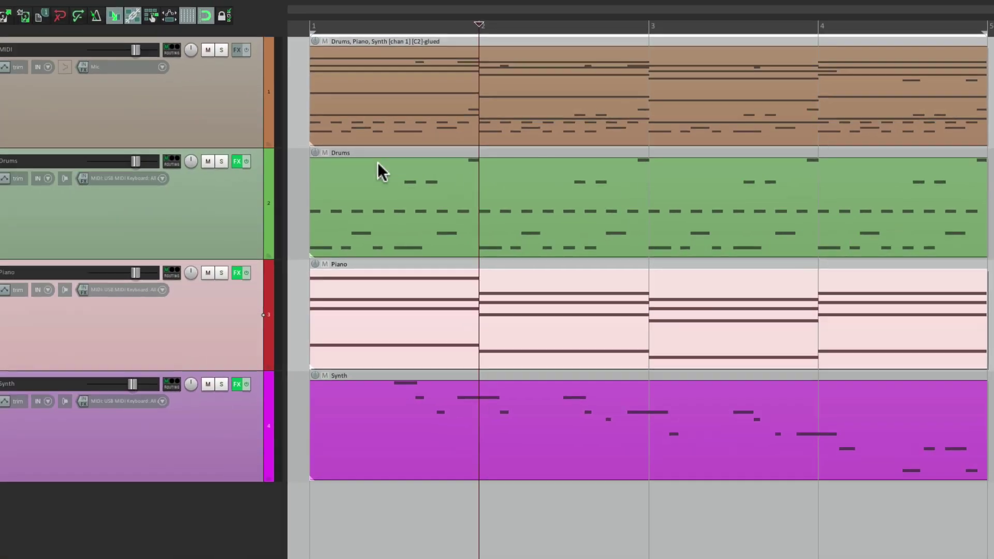
double_click(392, 223)
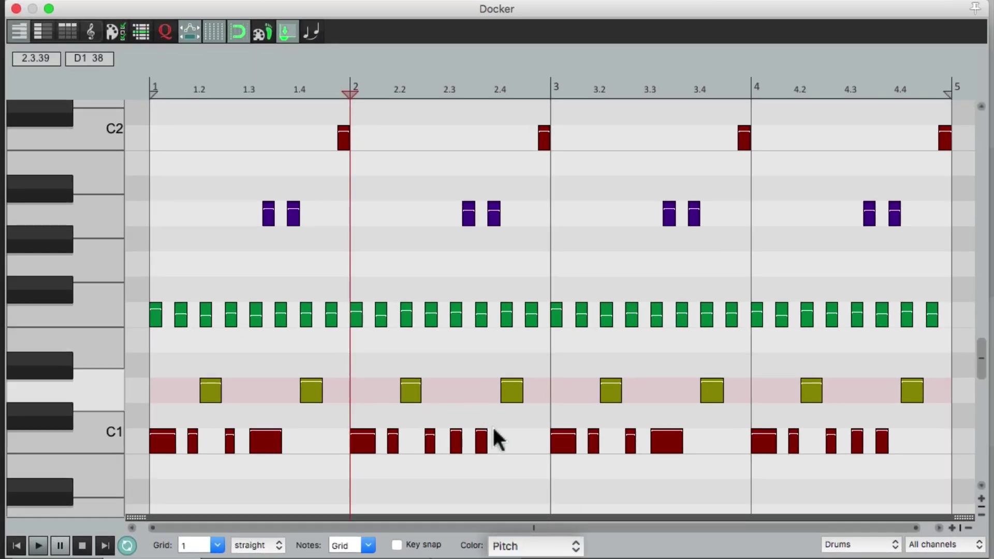
click(17, 8)
double_click(429, 338)
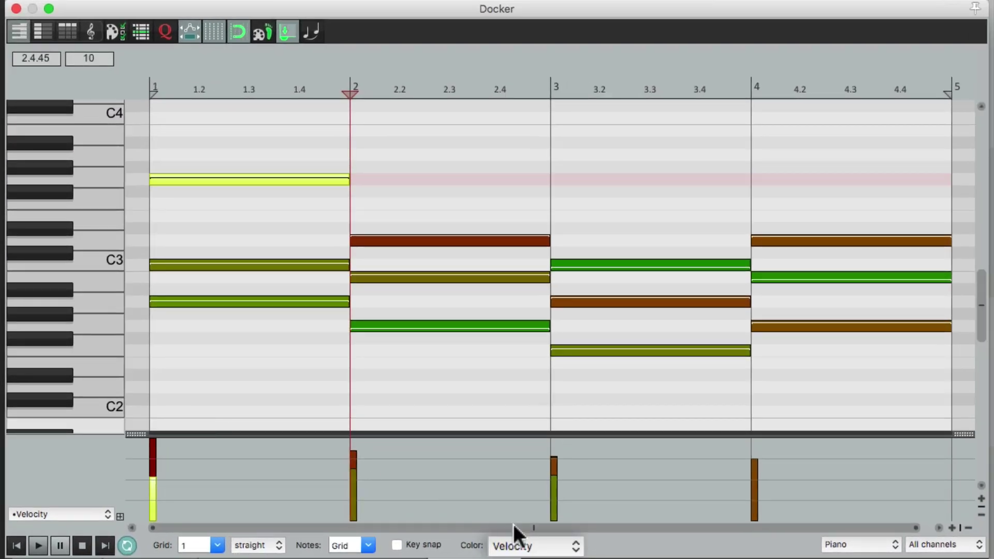
- Color the Piano item's notes by source, using the color map
click(550, 545)
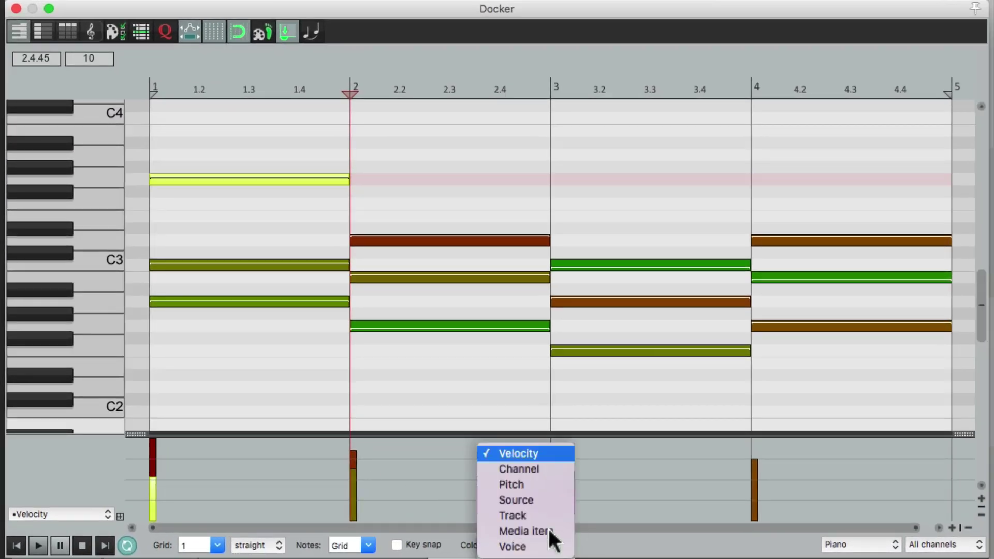
click(548, 499)
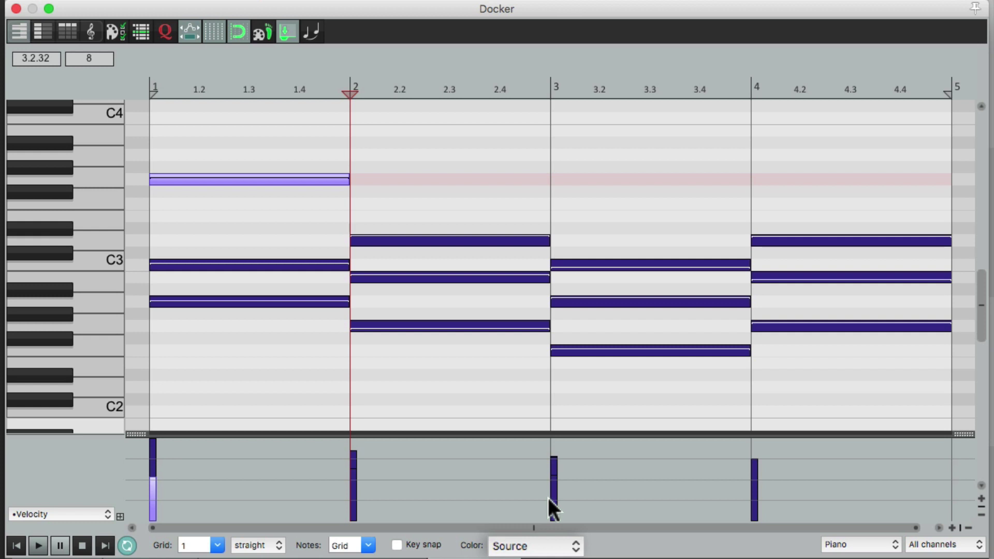
right_click(602, 547)
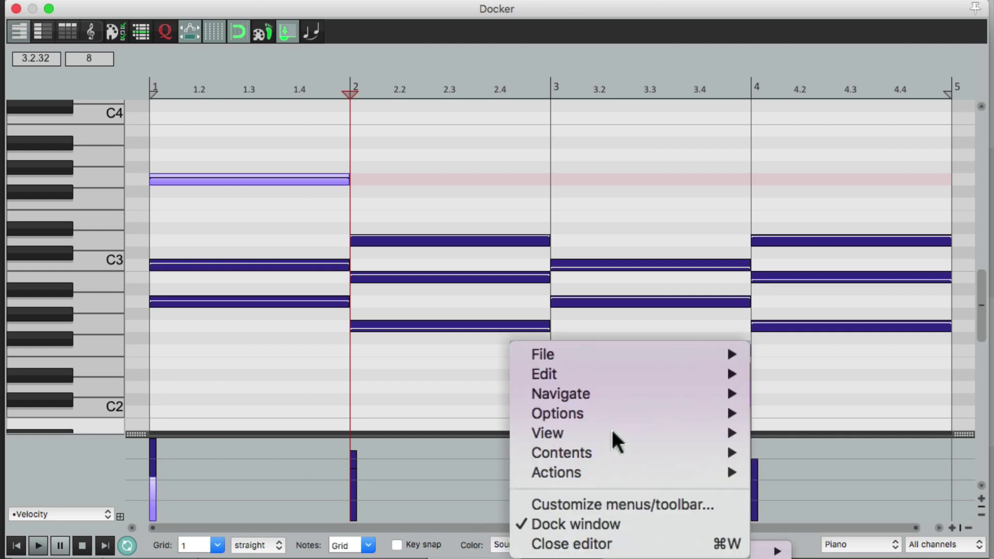
mouse_move(612, 430)
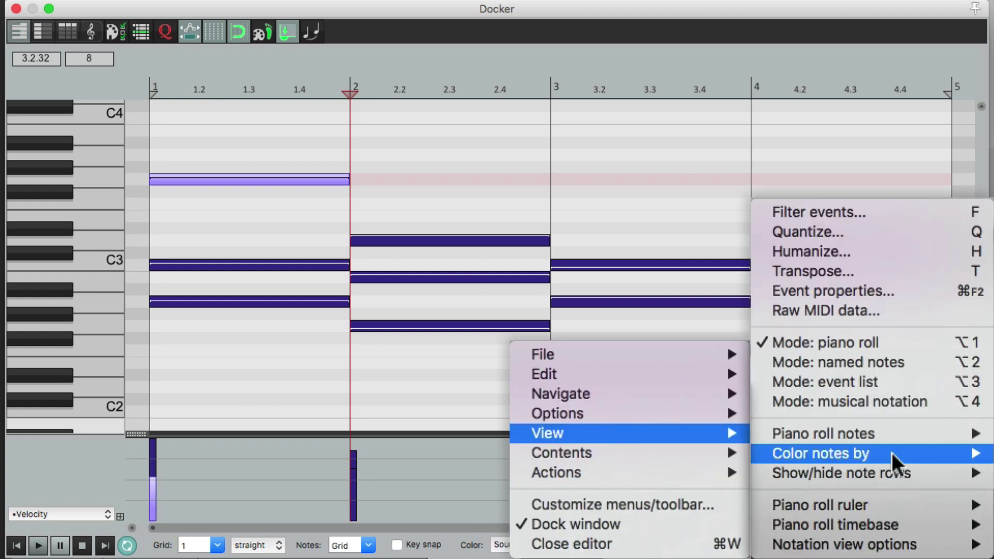
mouse_move(891, 452)
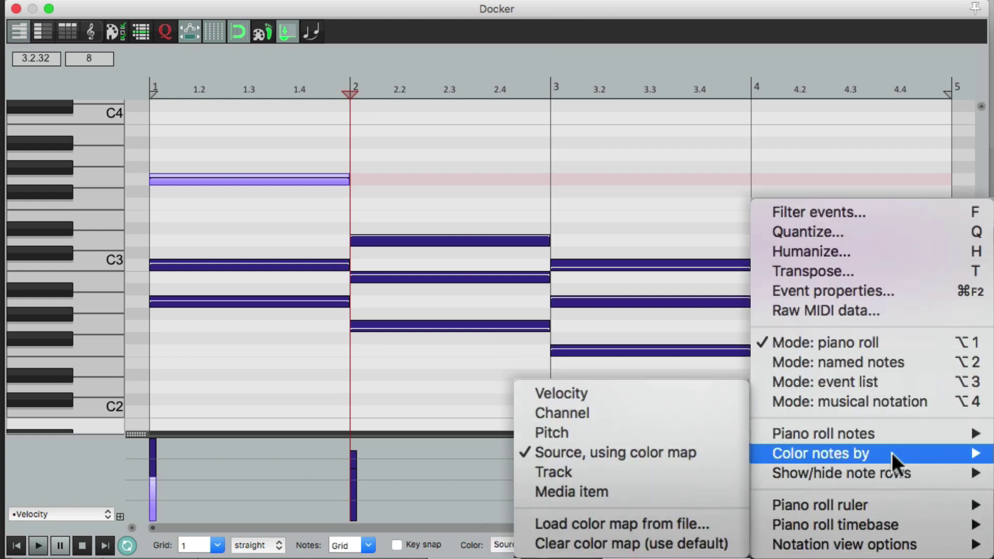
click(712, 451)
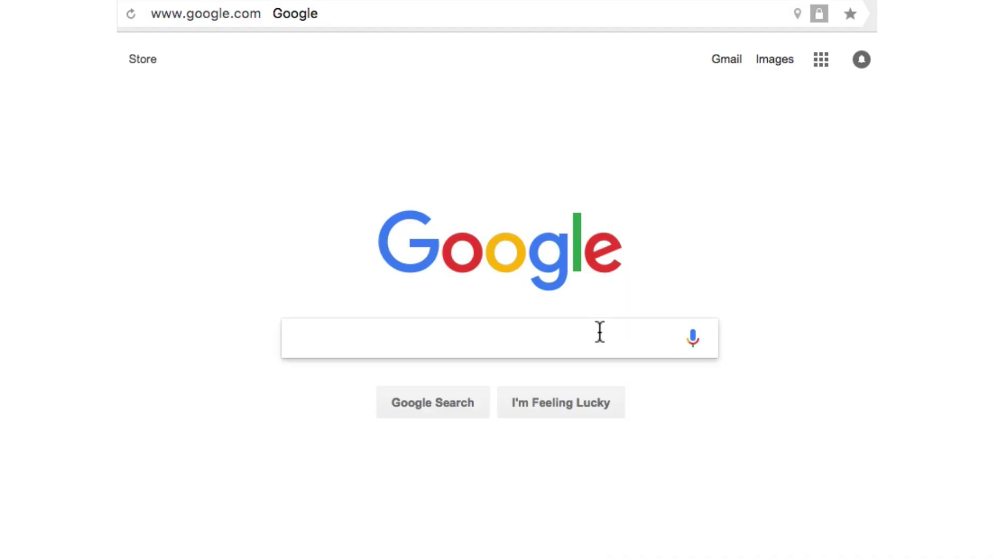
- In the web browser, search Google for "midi color map explained reaper" and read the MIDI Color Map Explanation forum thread
click(599, 332)
text(midi color )
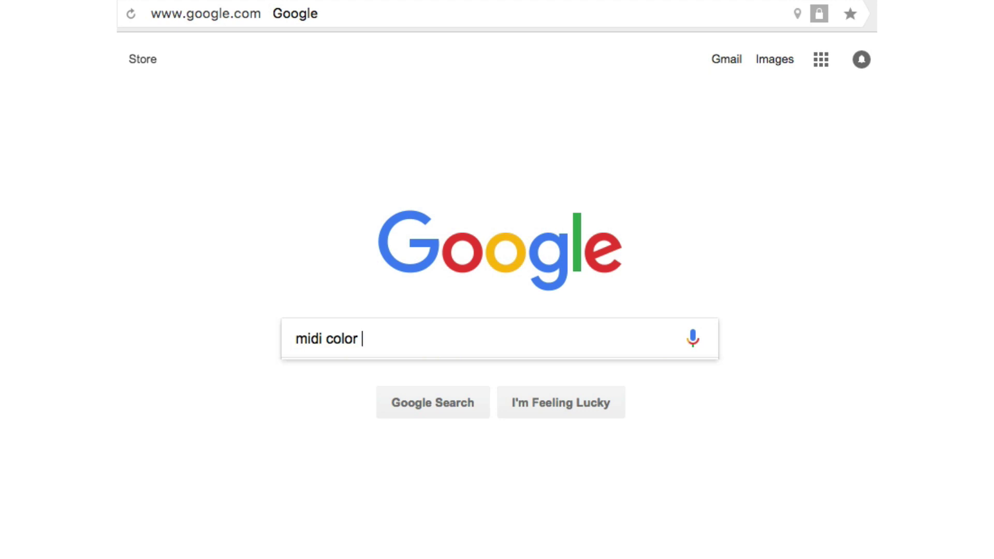
text(map explained reaper)
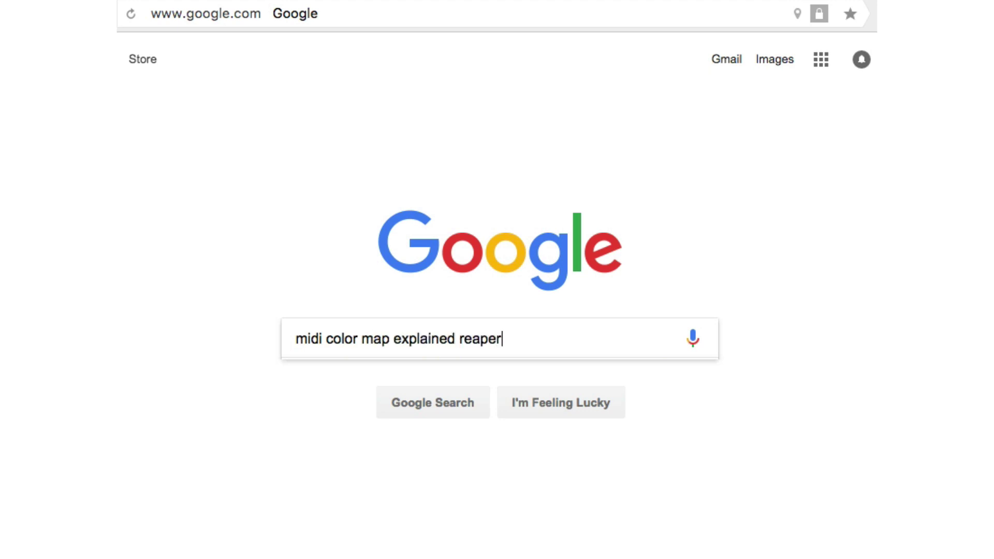
key(Return)
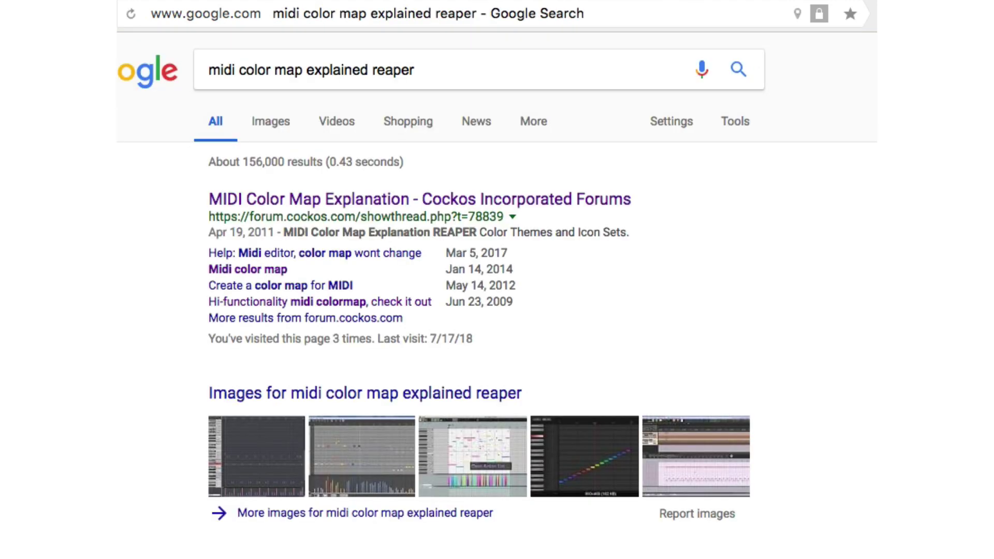
click(610, 209)
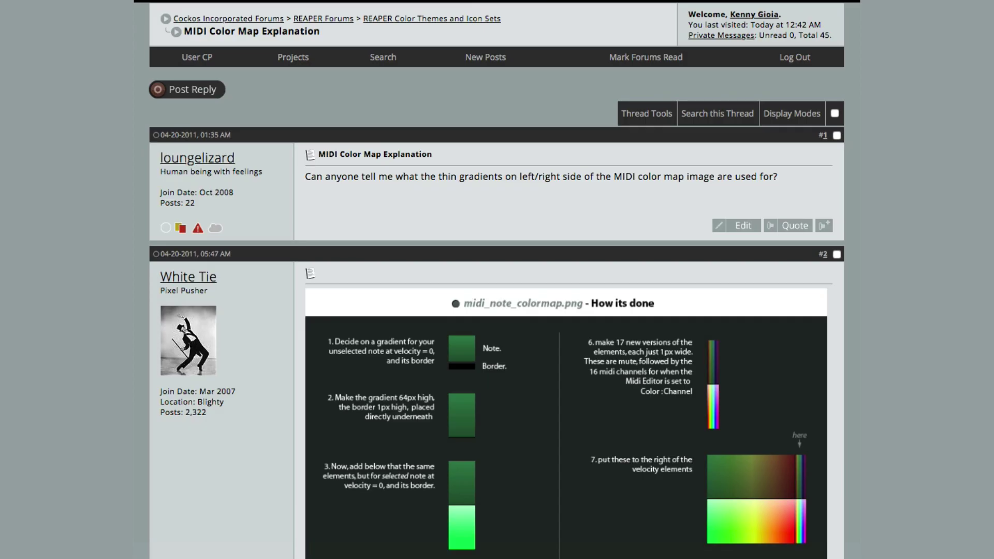
scroll(259, 249, down, 5)
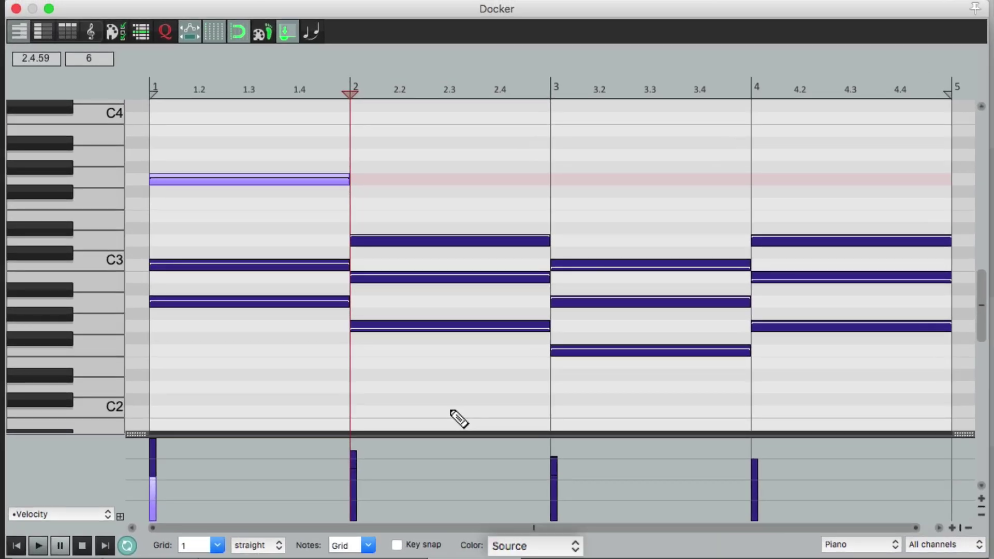
- Back in REAPER, color the Piano item's notes by track and close the editor
click(547, 544)
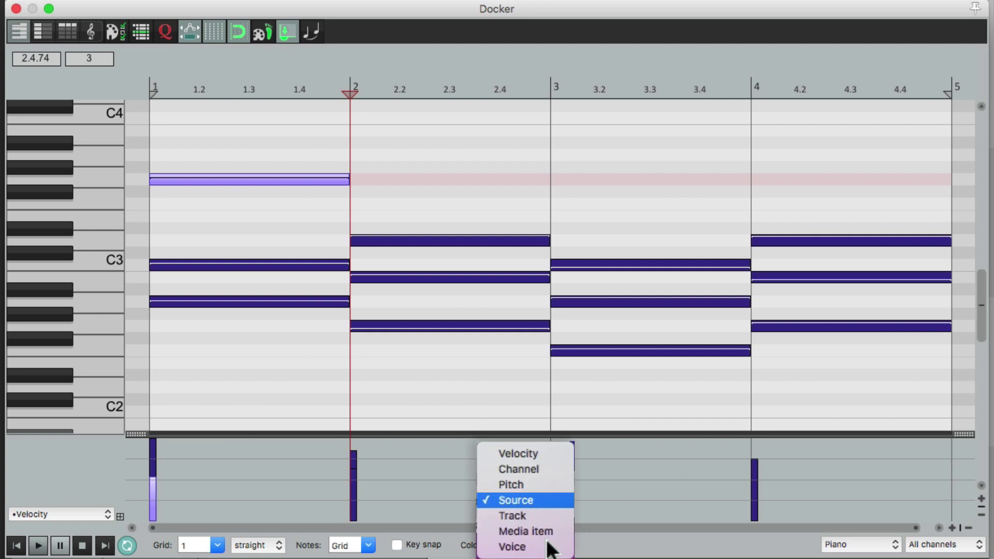
click(548, 515)
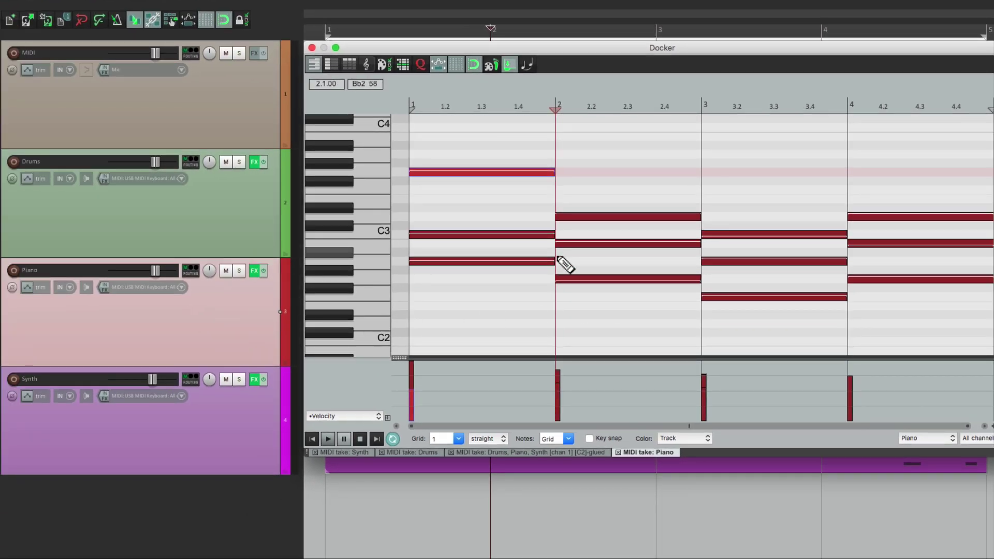
click(311, 47)
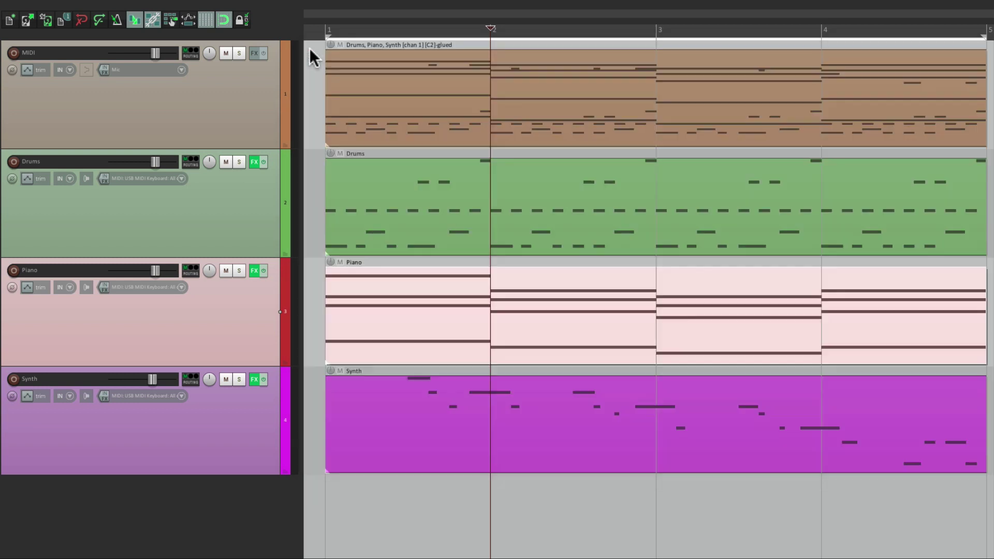
- Open the Synth item, the Drums item and the MIDI track's glued item in turn to compare their notes with the track colors
double_click(377, 429)
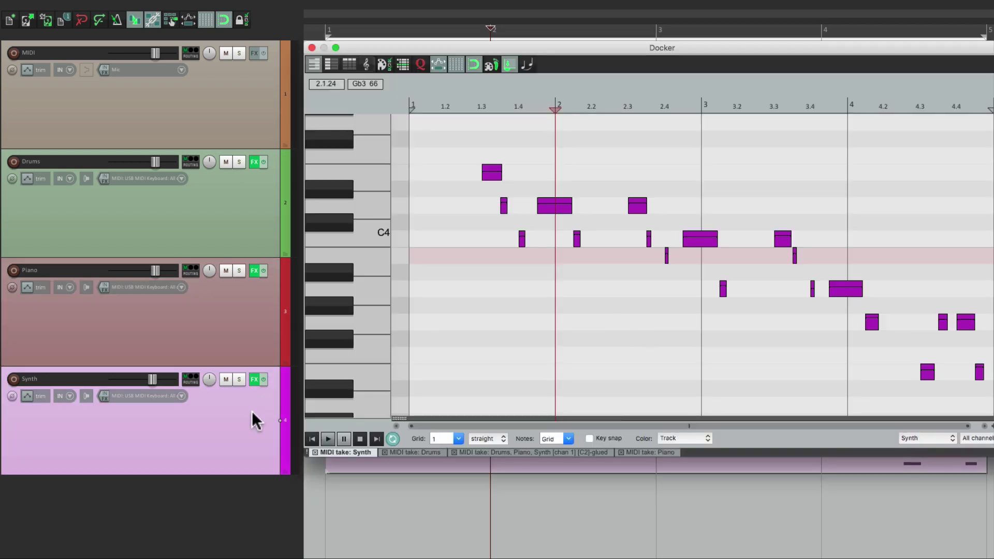
click(311, 47)
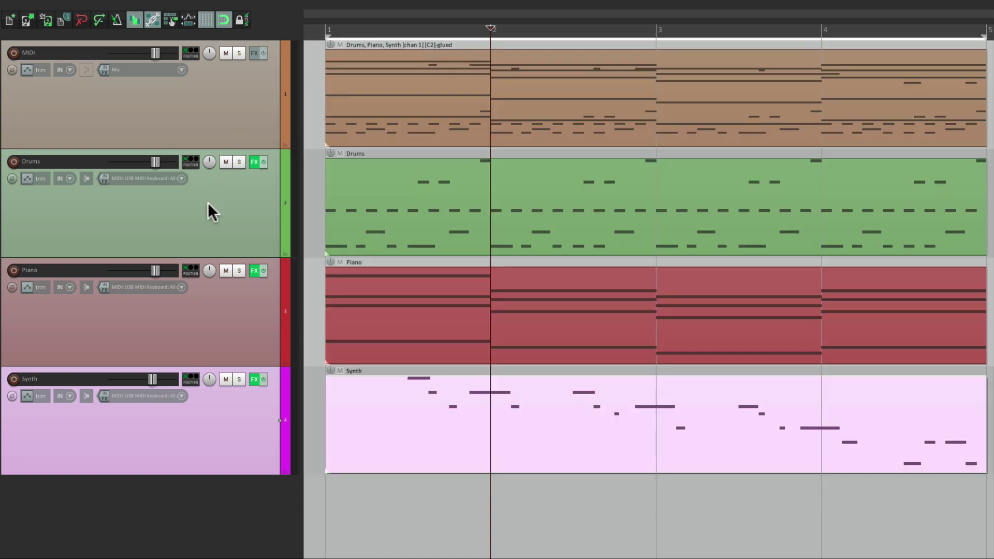
double_click(427, 207)
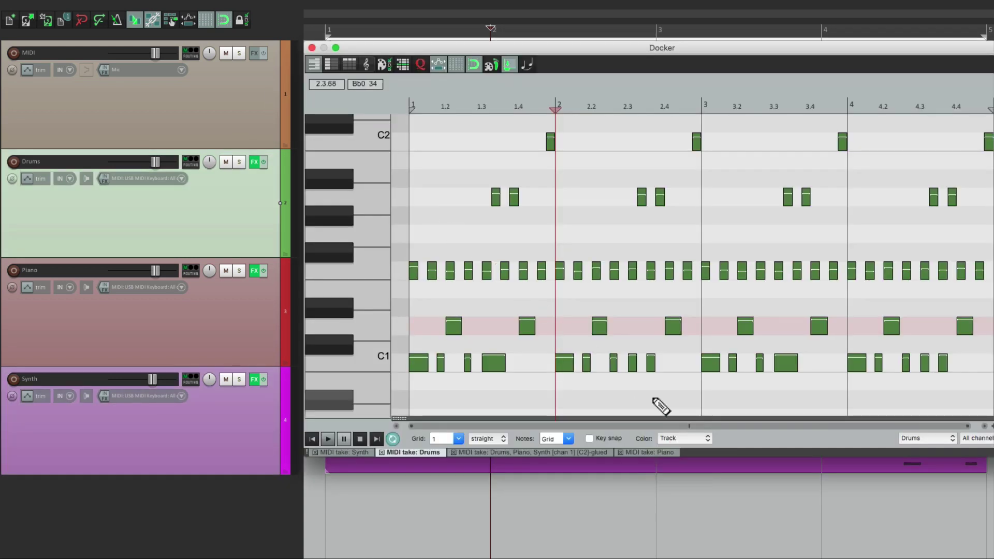
click(311, 47)
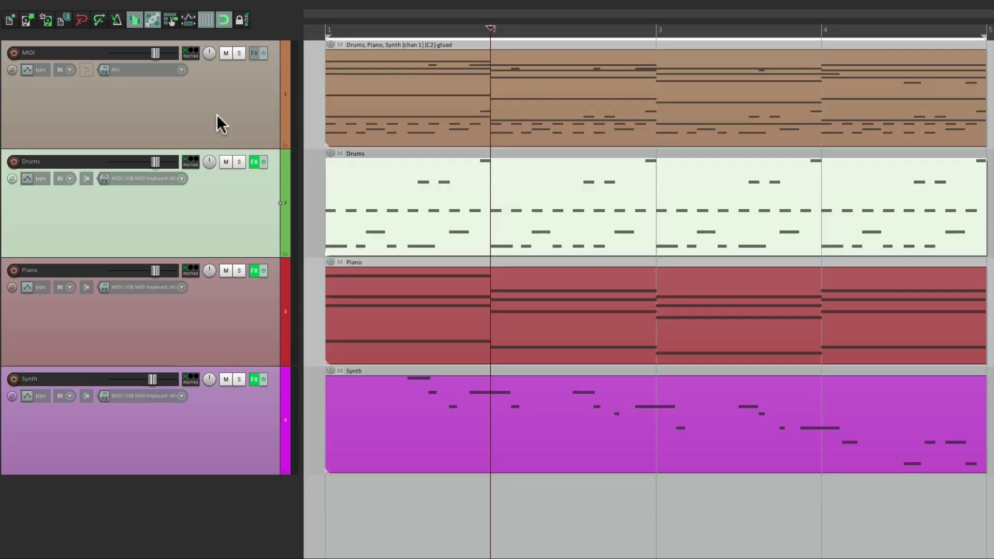
double_click(445, 124)
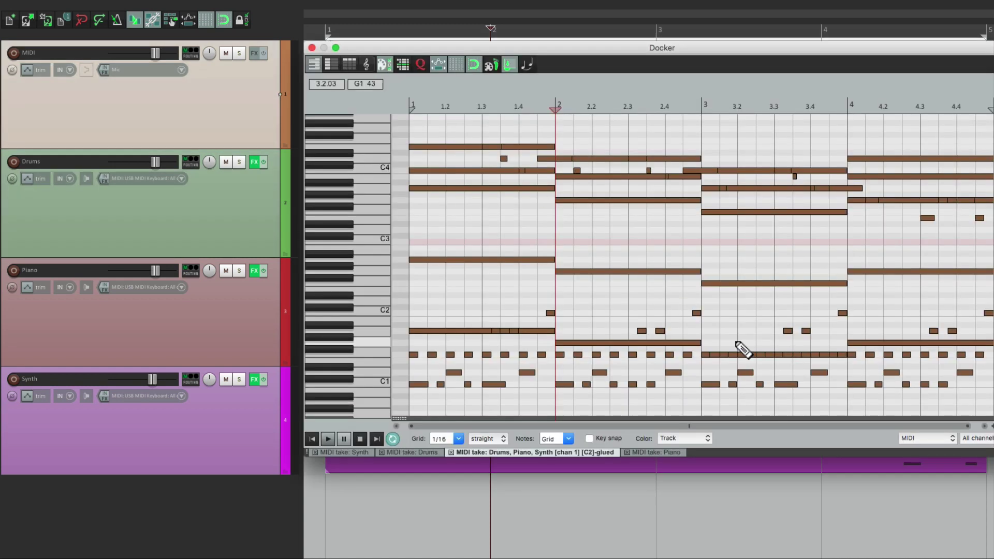
- Close the MIDI editor and split the Piano item at the start of measures 2 and 3
click(311, 47)
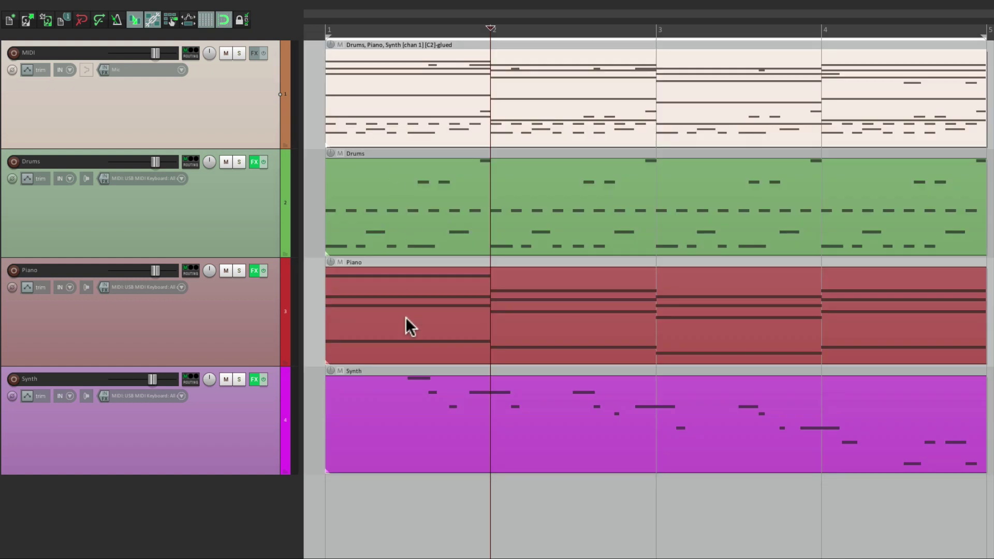
click(356, 359)
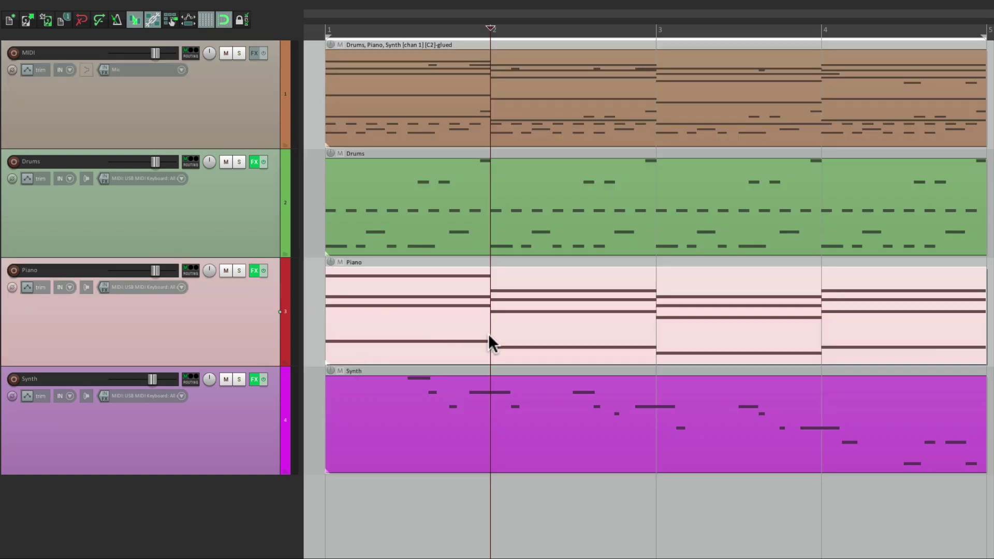
key(s)
click(657, 339)
key(s)
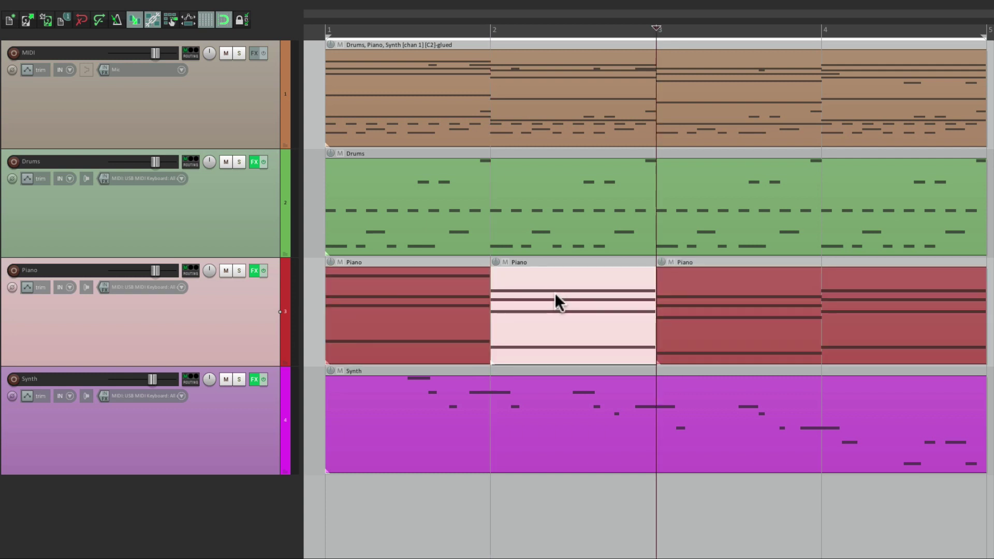
- Set the middle Piano item, covering measure 2, to a custom yellow color
right_click(522, 280)
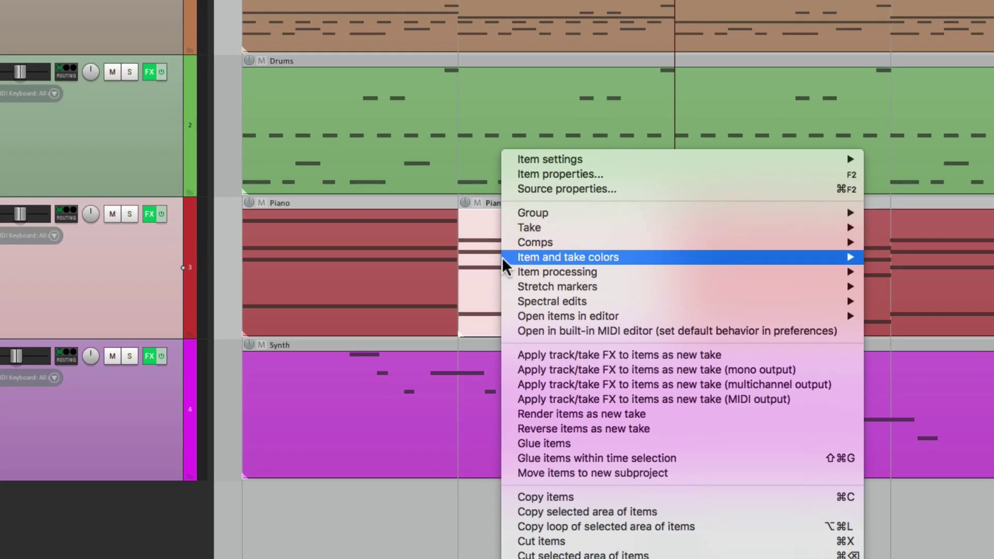
mouse_move(523, 303)
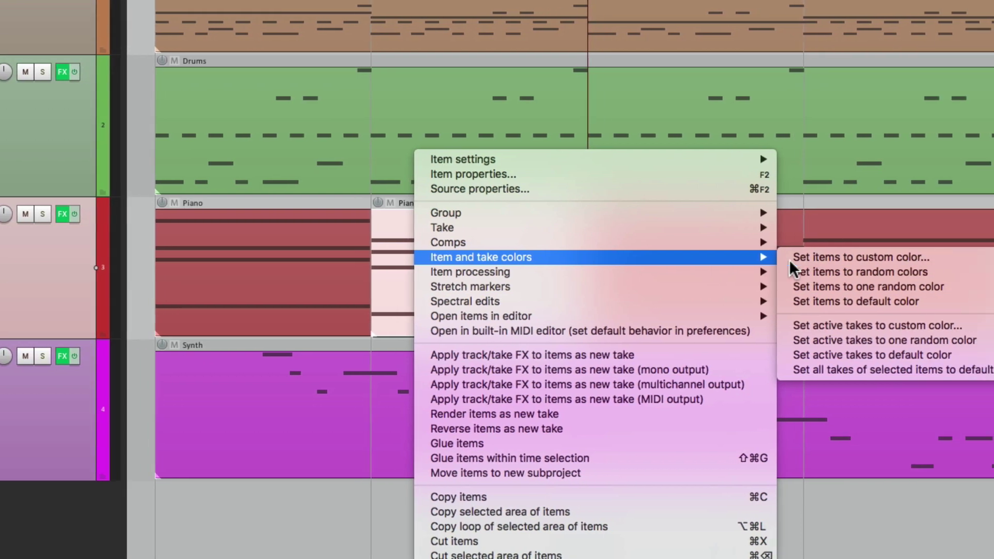
click(895, 257)
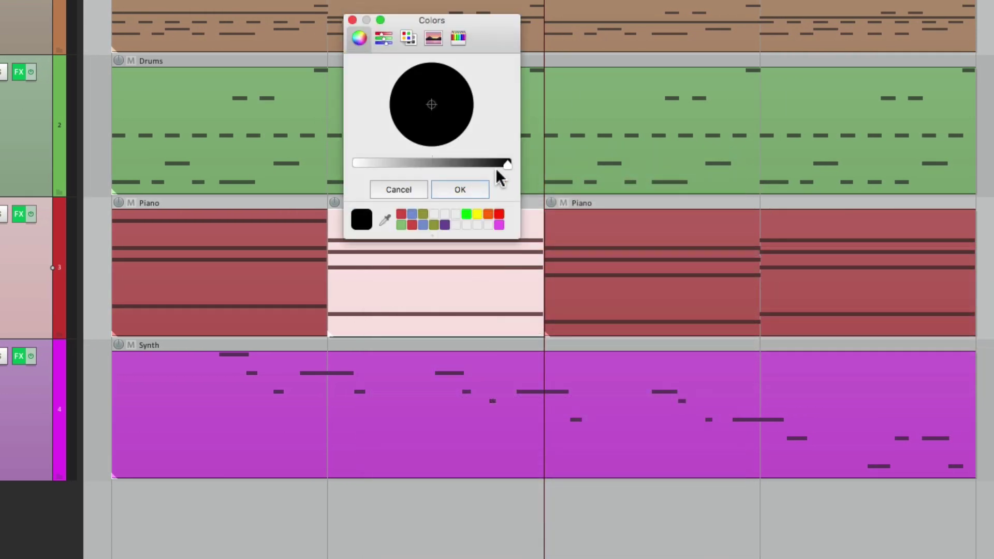
click(477, 215)
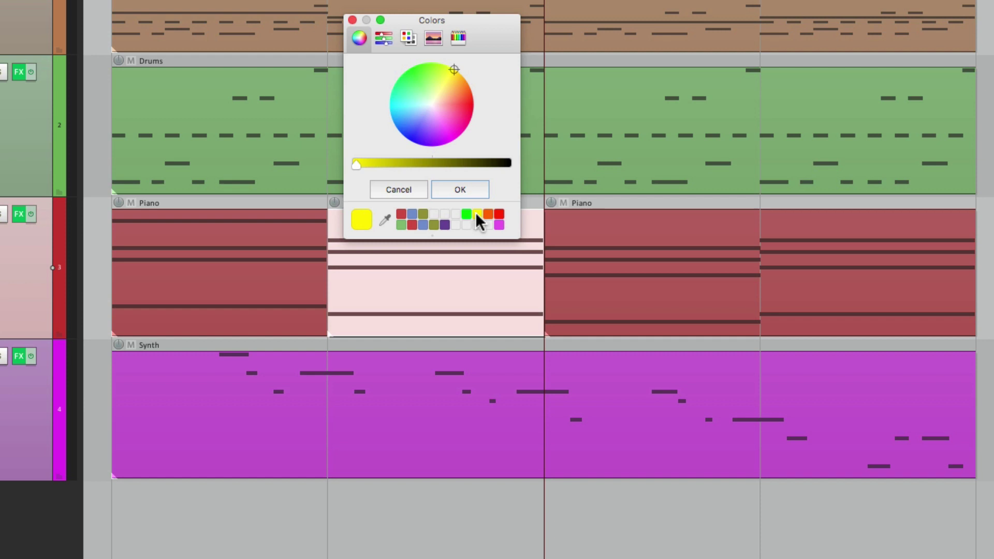
click(460, 190)
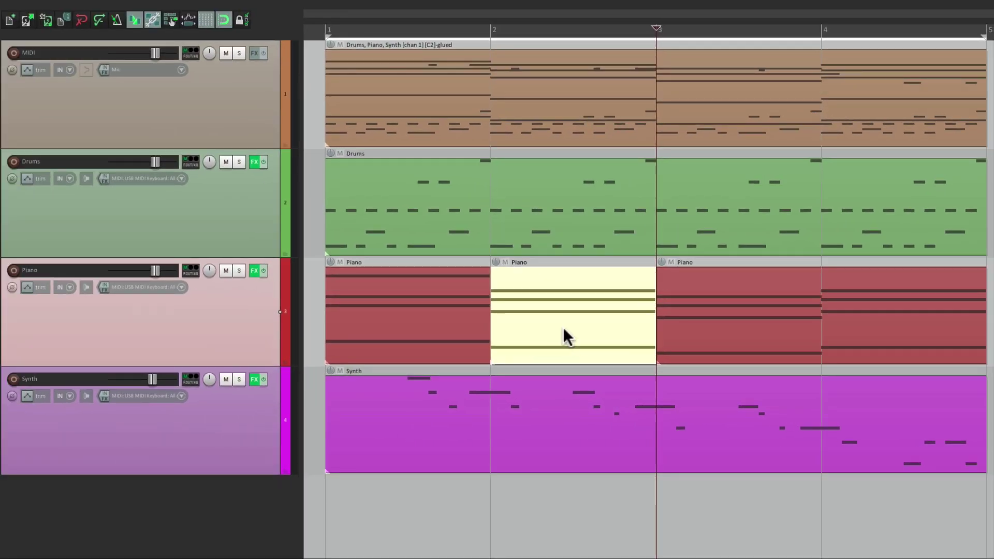
- Open the yellow Piano item, color its notes by media item, and open the first Piano item to compare
double_click(563, 329)
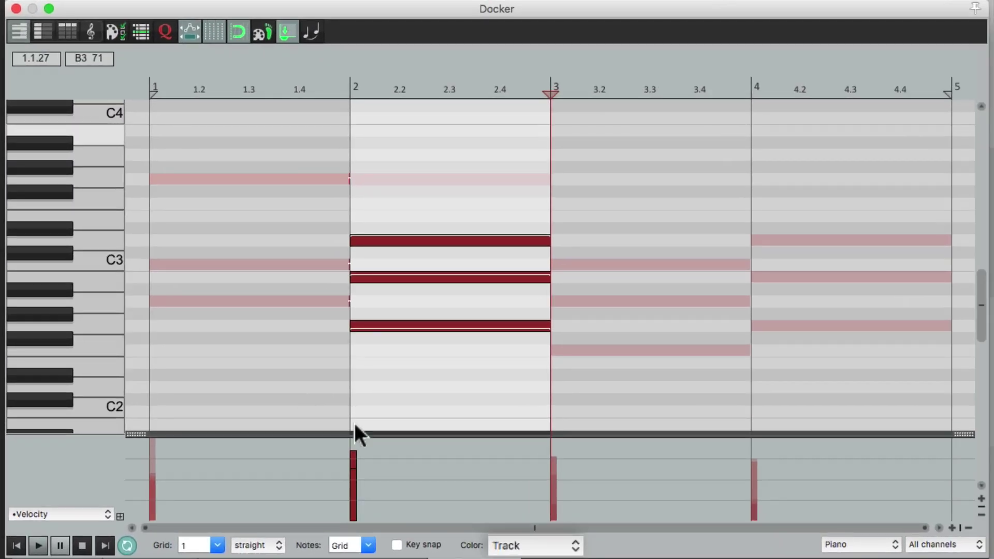
click(552, 544)
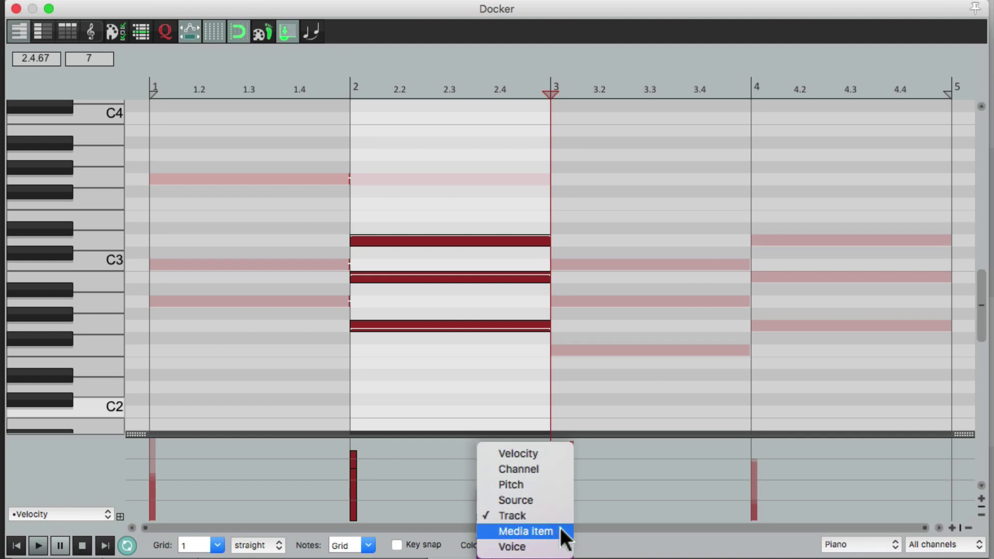
click(560, 530)
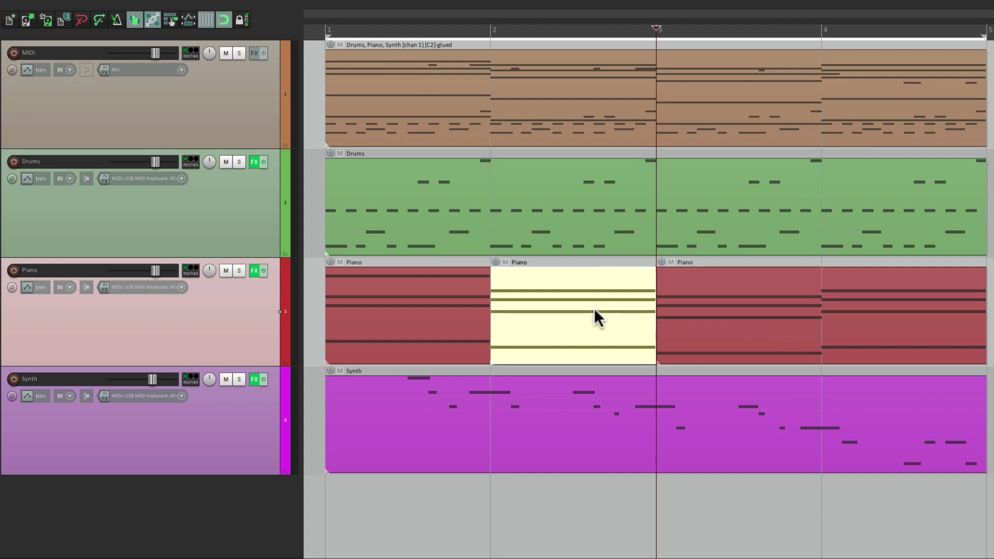
double_click(379, 296)
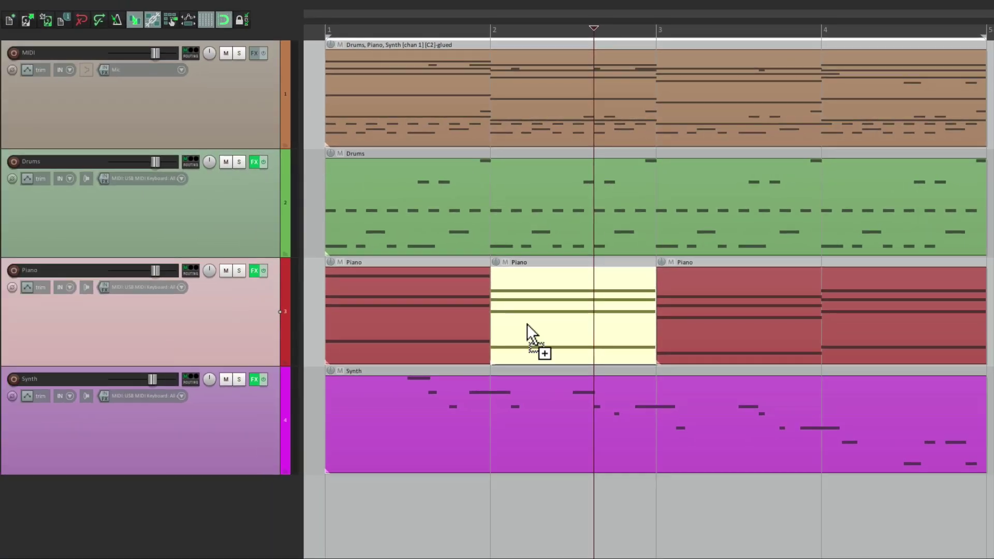
- Restore the Piano pieces to a single item, open it in the MIDI editor and color its notes by voice
key(ctrl+g)
double_click(438, 321)
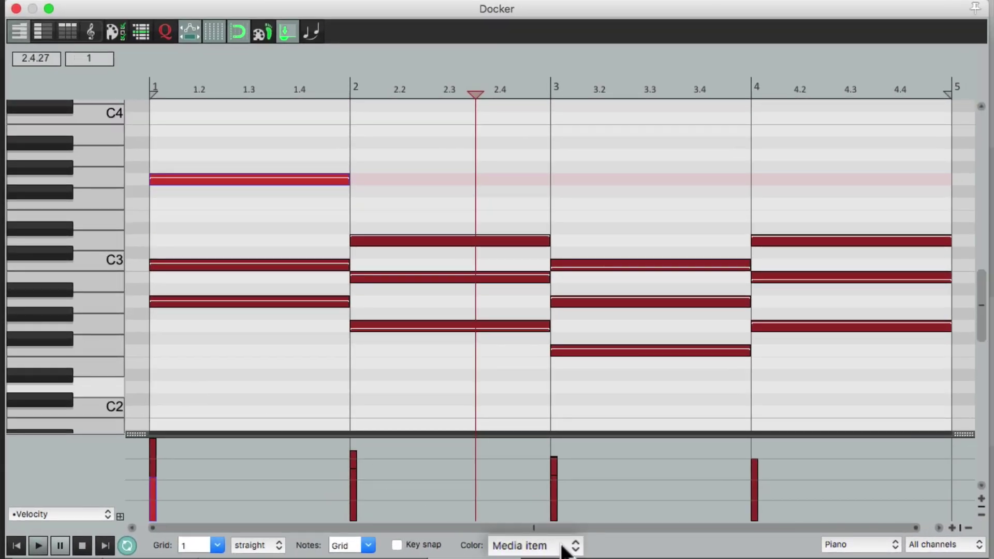
click(565, 548)
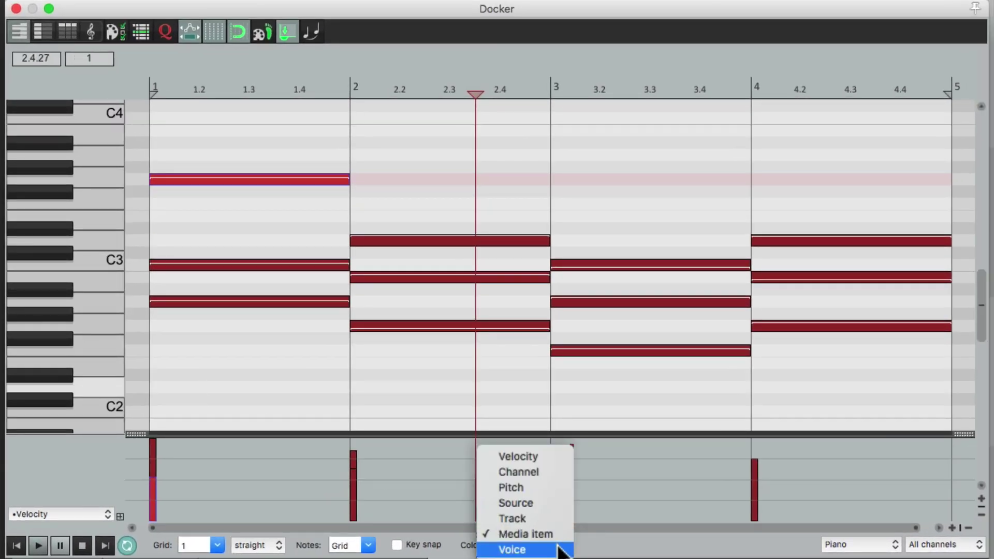
click(561, 549)
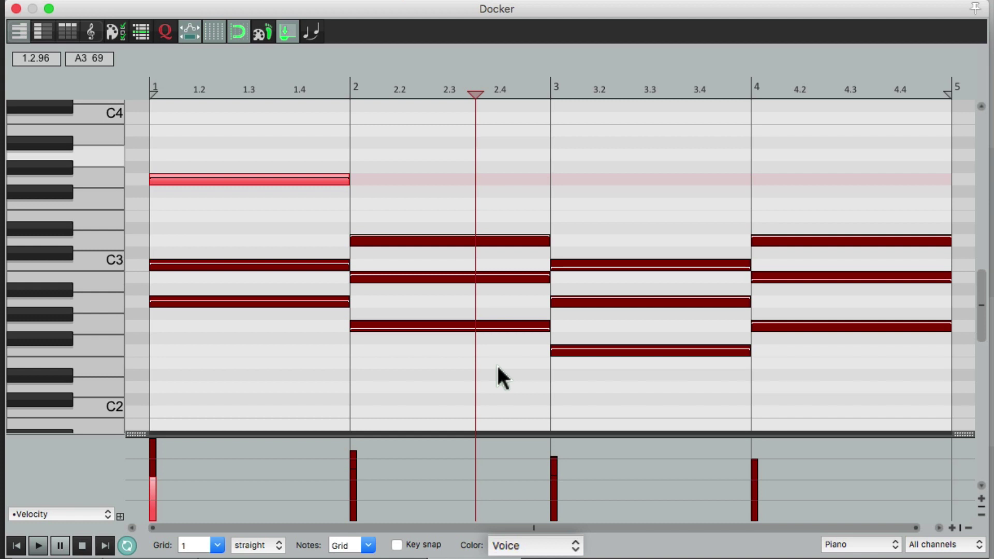
- In musical notation view, assign the highest note of each chord in measures 1 to 4 to the high voice
click(87, 33)
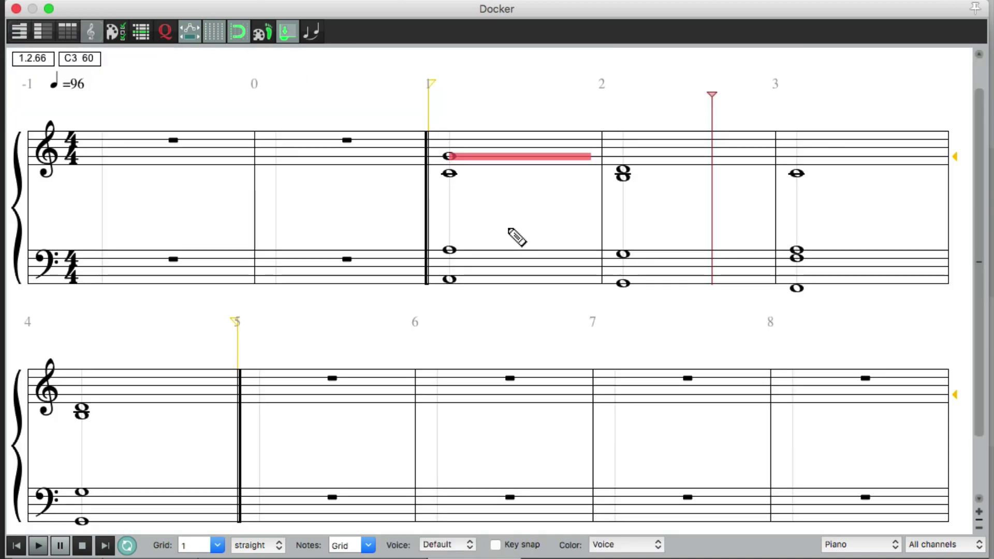
click(540, 207)
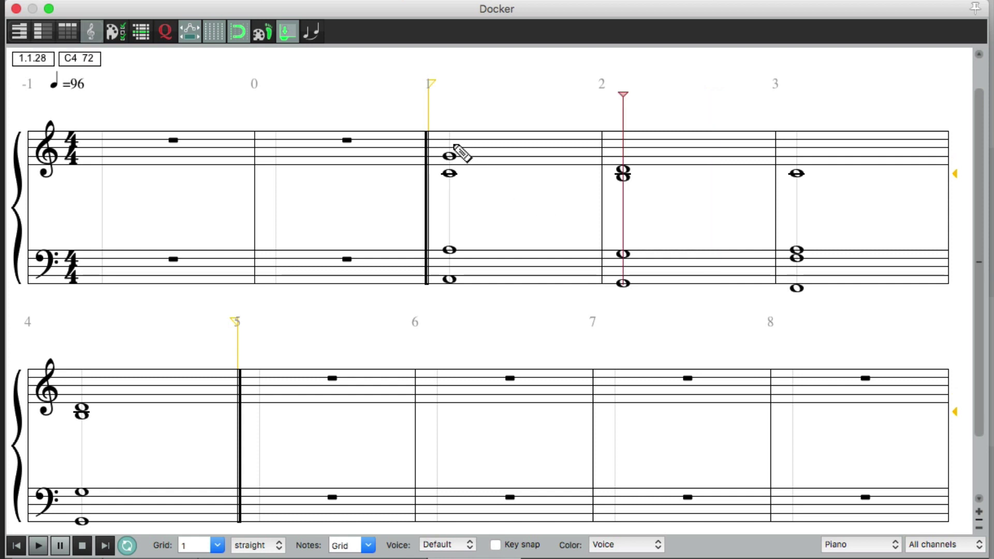
drag(453, 153, 813, 171)
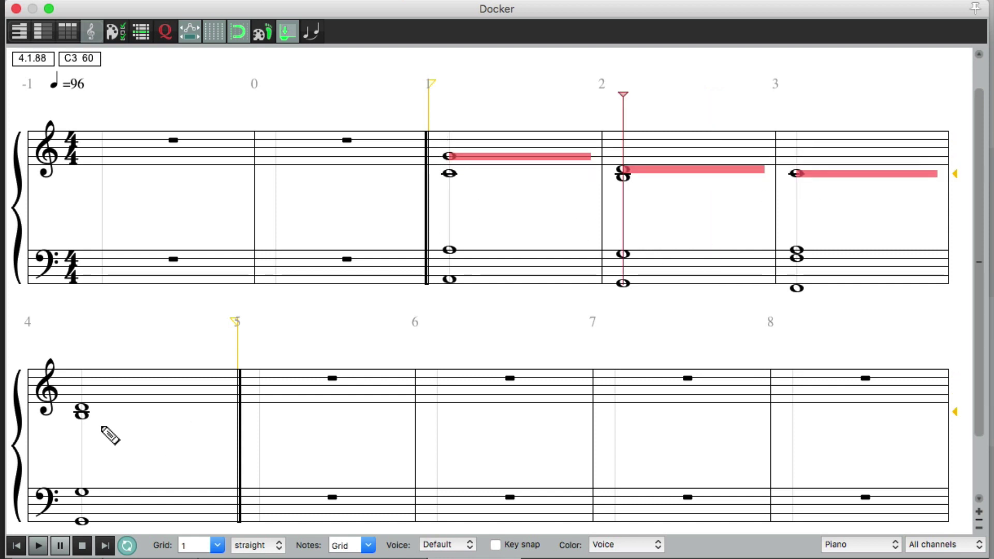
shift+click(89, 412)
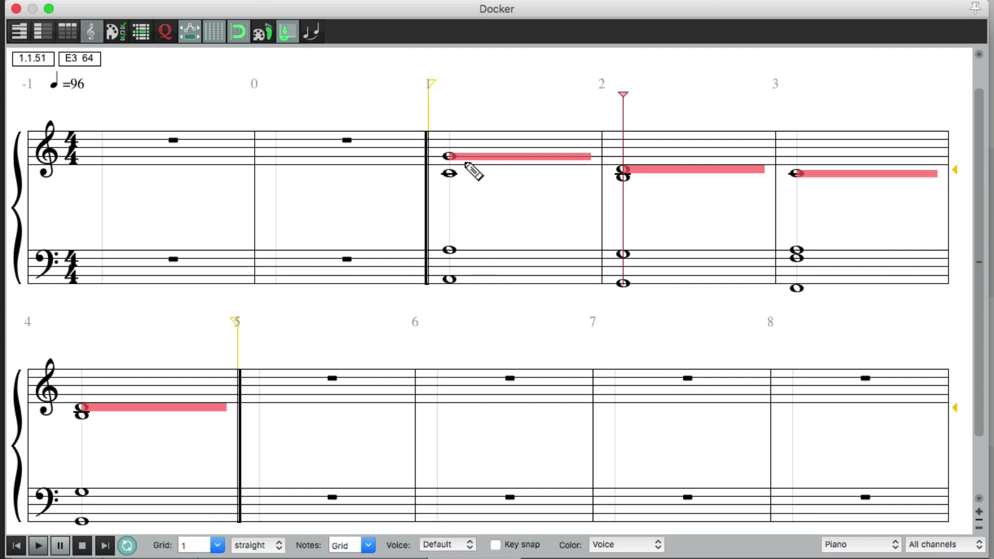
right_click(449, 154)
mouse_move(464, 291)
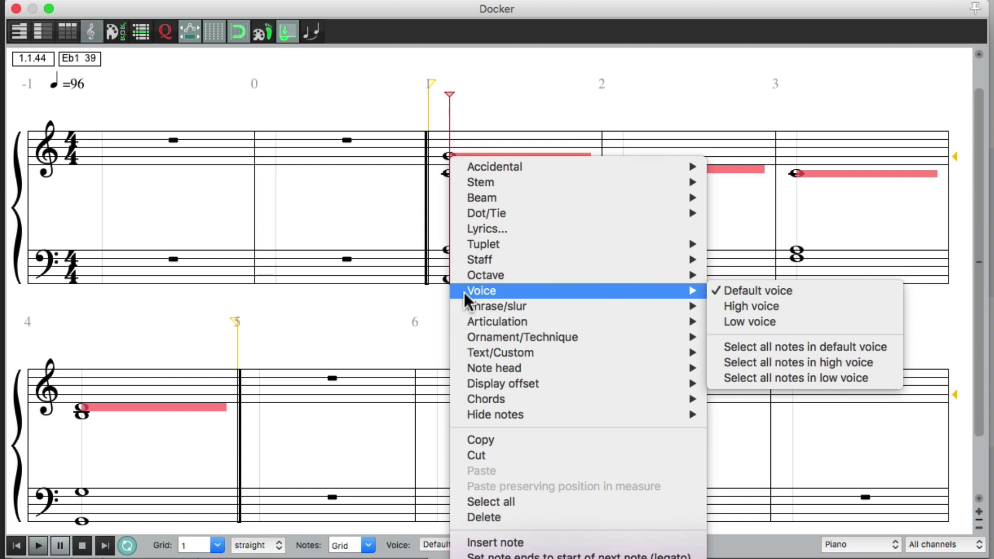
click(849, 309)
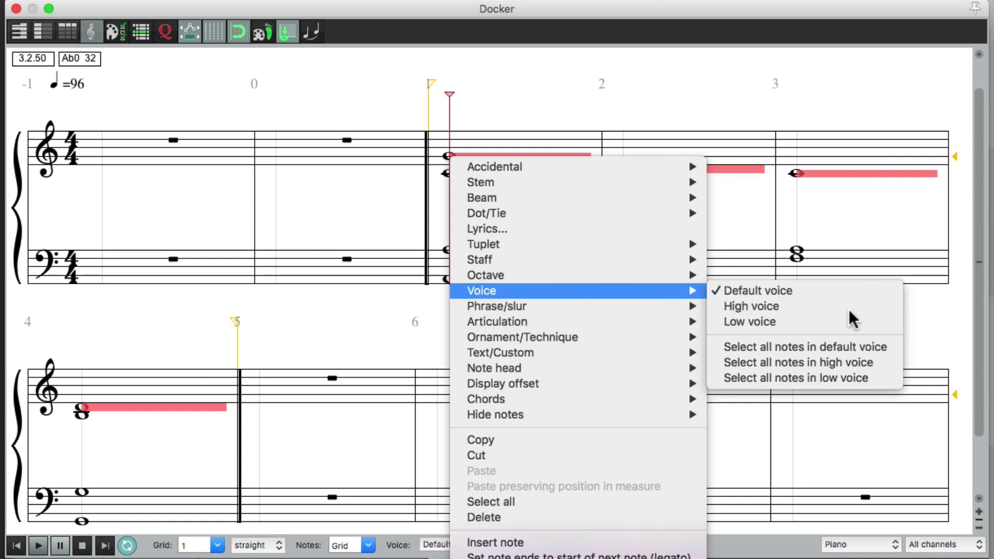
- Assign the lowest bass-staff note of each chord in measures 1 to 4 to the low voice
click(672, 233)
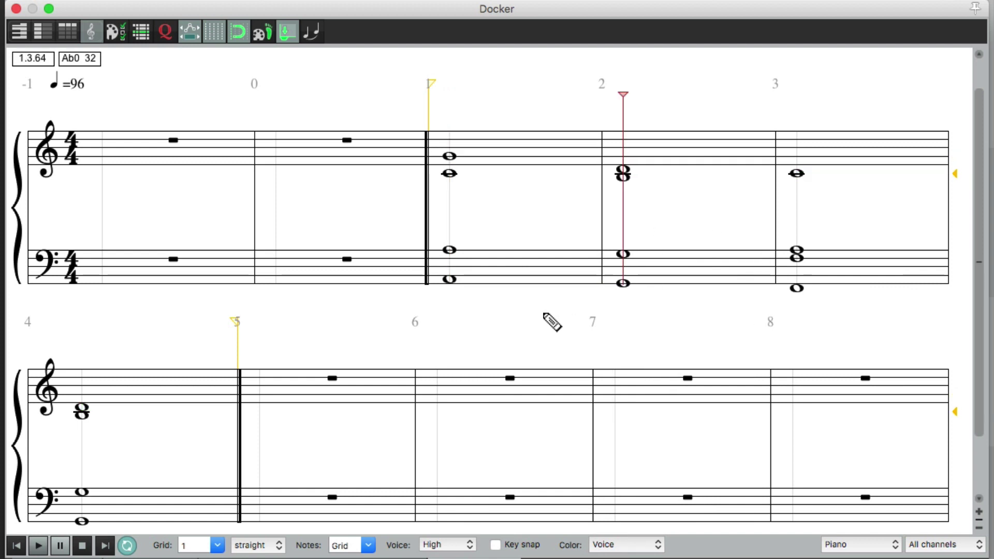
drag(443, 295, 812, 280)
ctrl+click(89, 520)
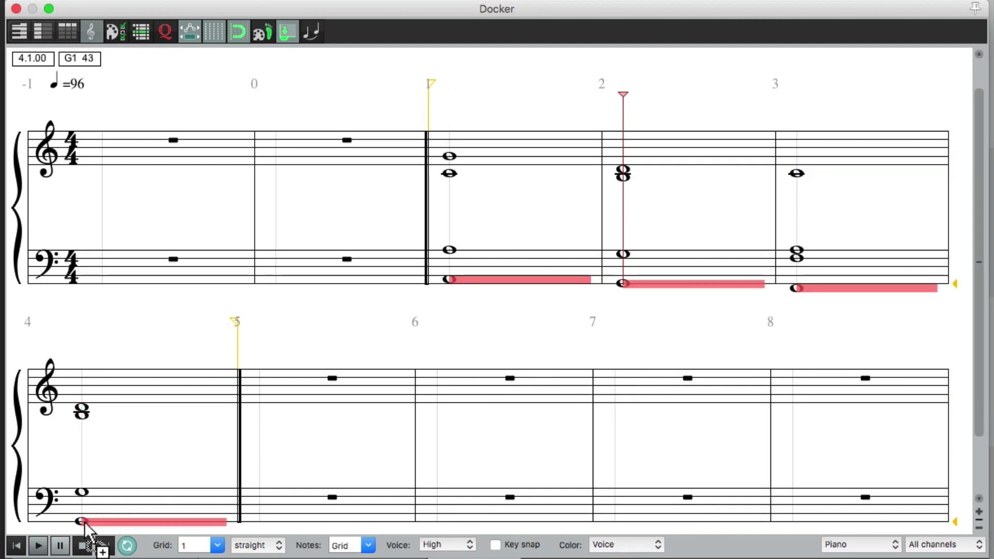
right_click(445, 279)
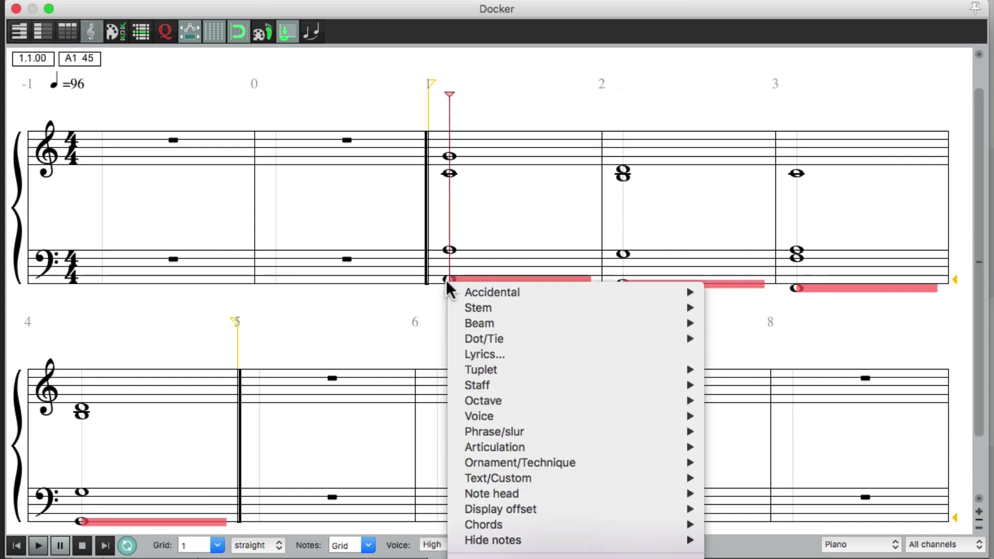
mouse_move(477, 416)
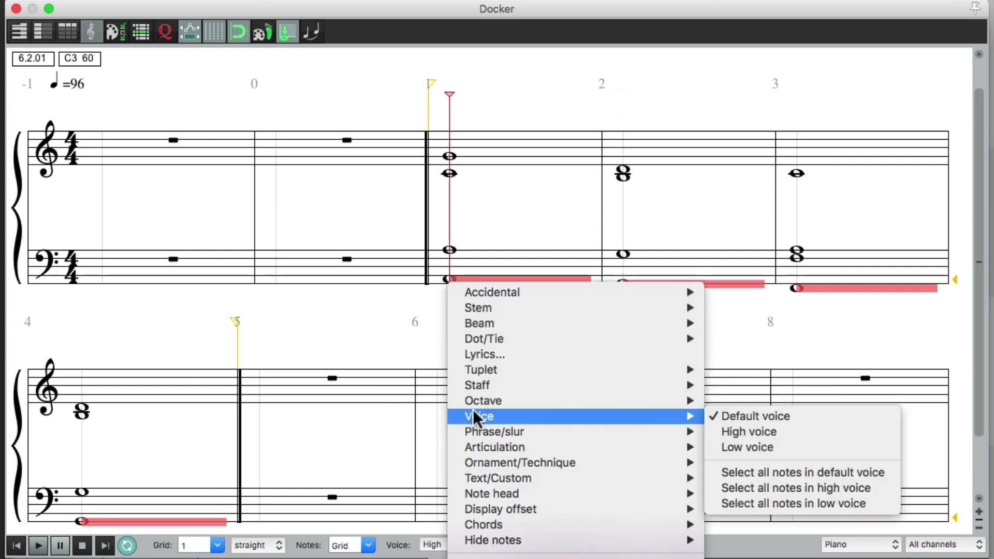
click(815, 448)
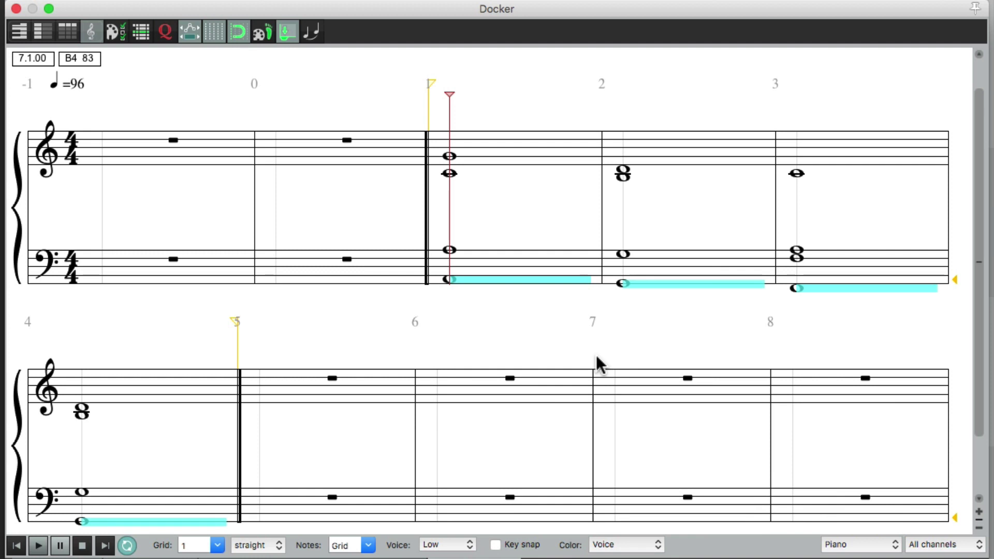
- Select all notes to compare their colors with coloring by voice, and clear the selection
click(514, 316)
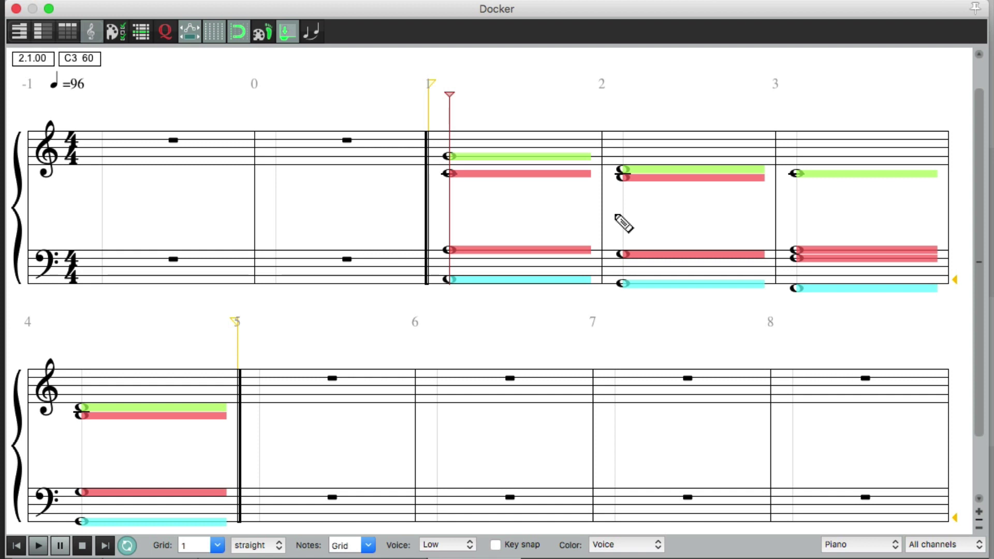
click(642, 540)
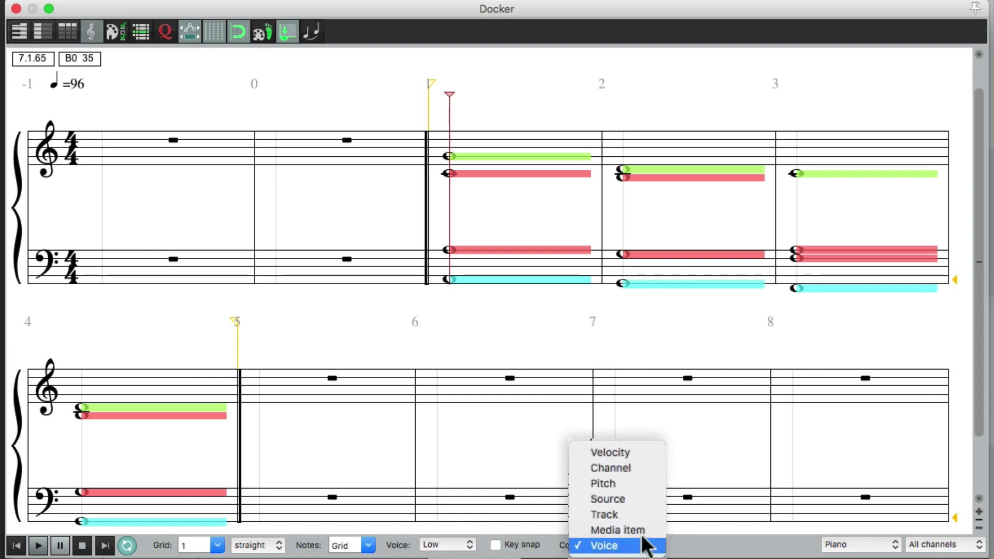
click(646, 546)
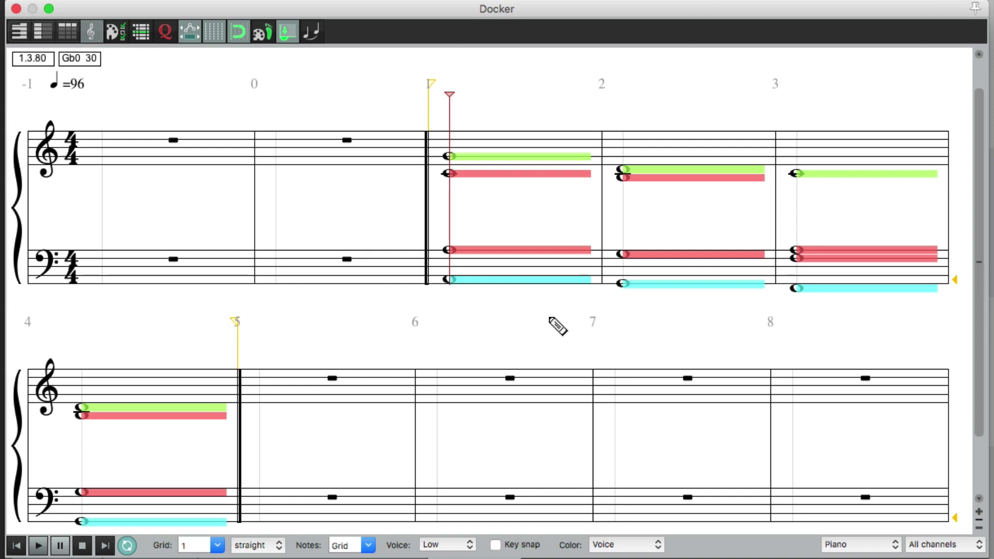
key(Right)
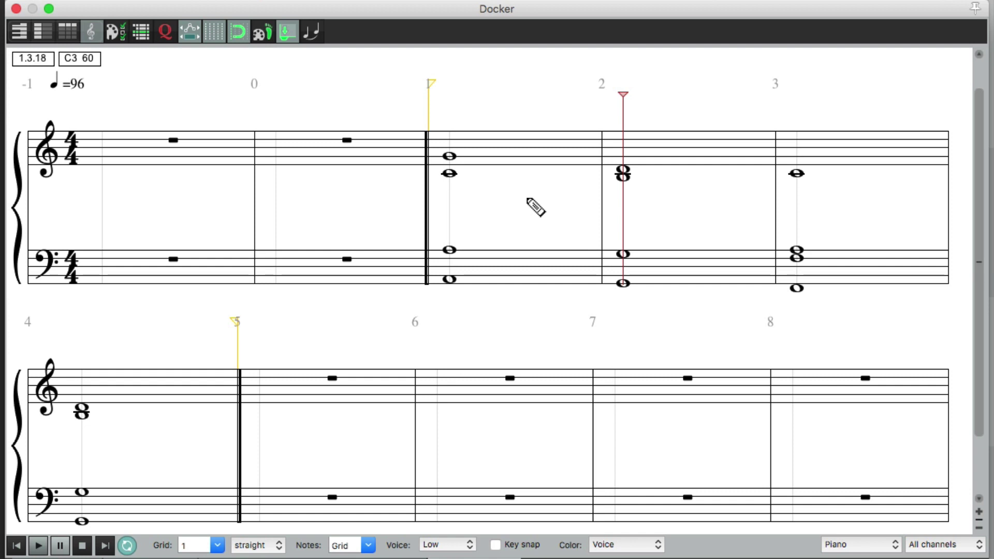
- Turn on colored note heads in the notation view and color the notes by velocity
right_click(692, 550)
mouse_move(795, 444)
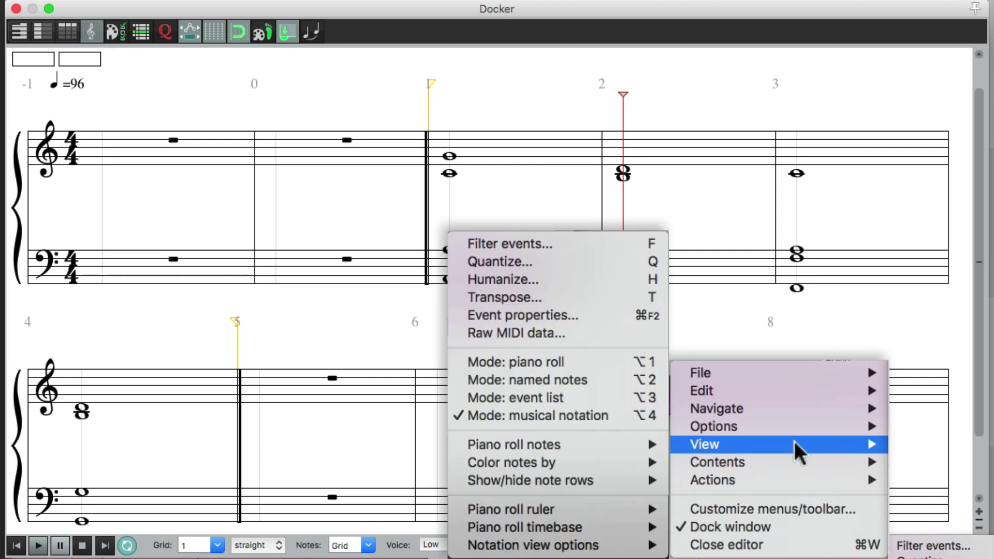
mouse_move(613, 545)
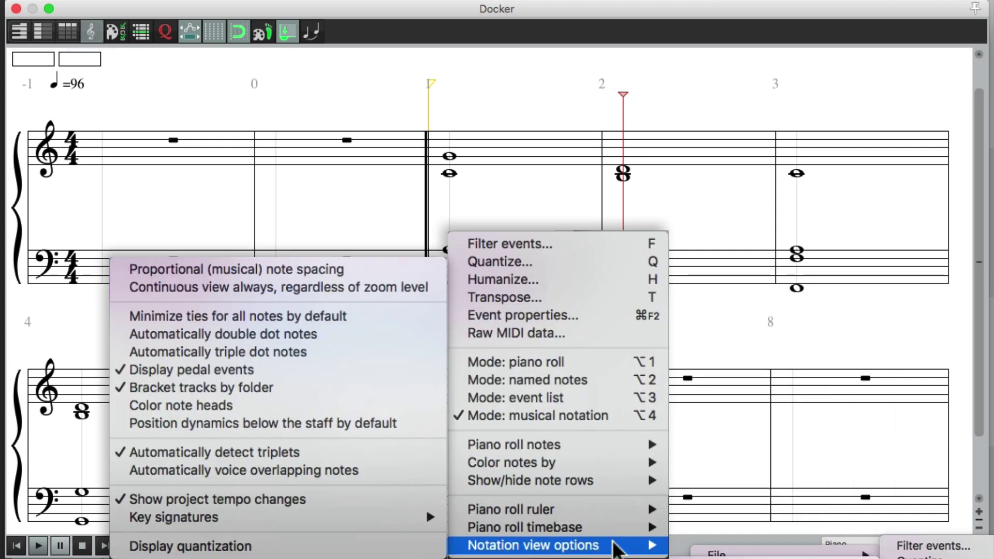
click(252, 405)
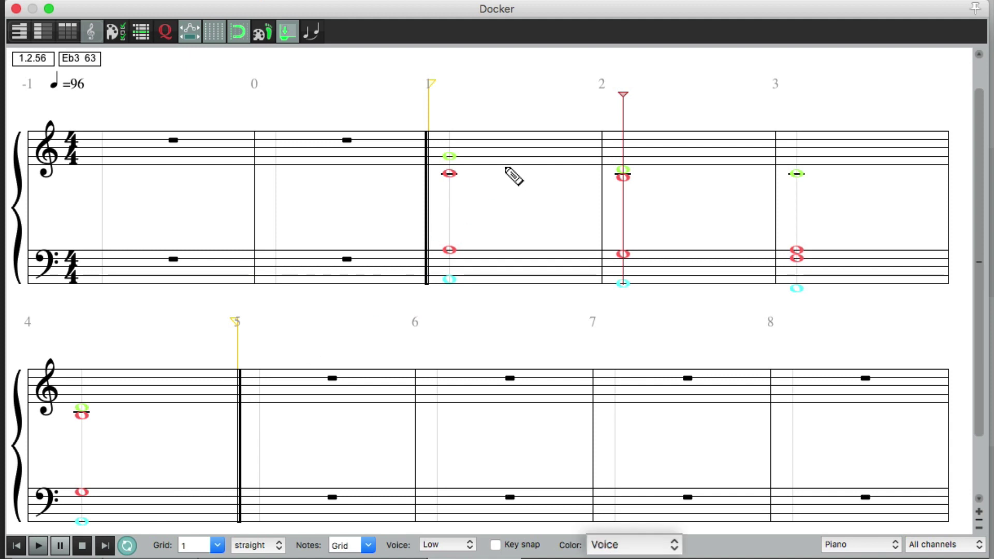
click(645, 544)
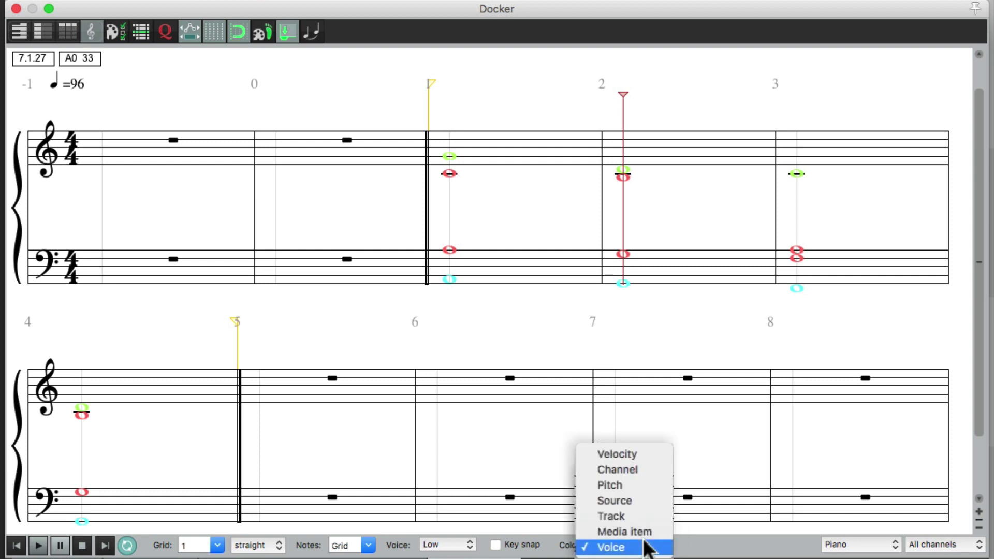
click(651, 454)
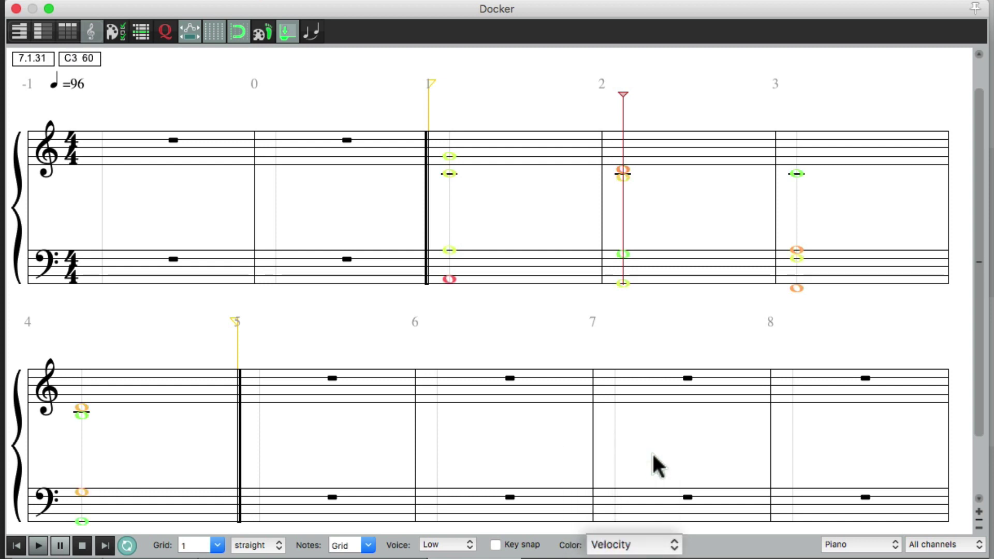
- Color the note heads by pitch, and move the highest note in measure 1 up to A3 and back to test the coloring
click(644, 540)
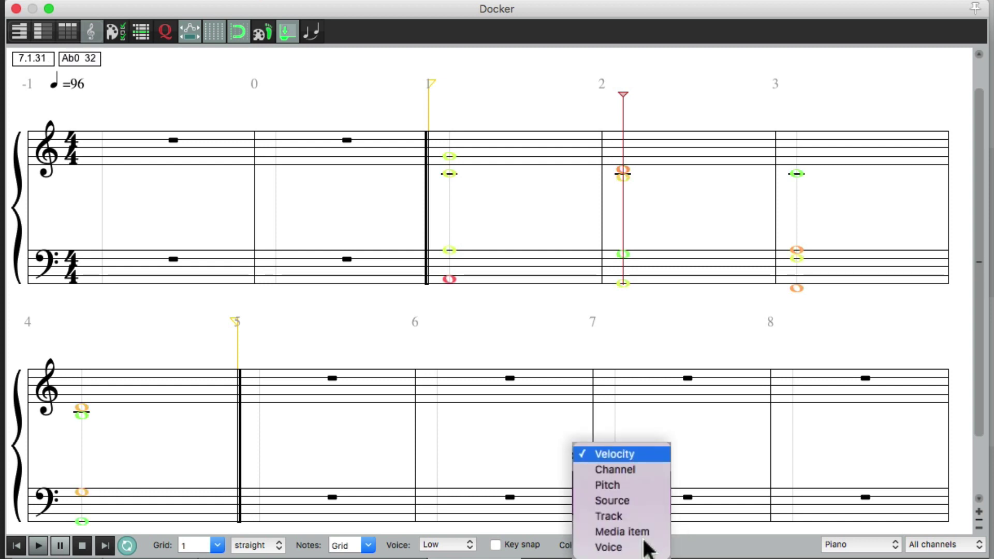
click(641, 483)
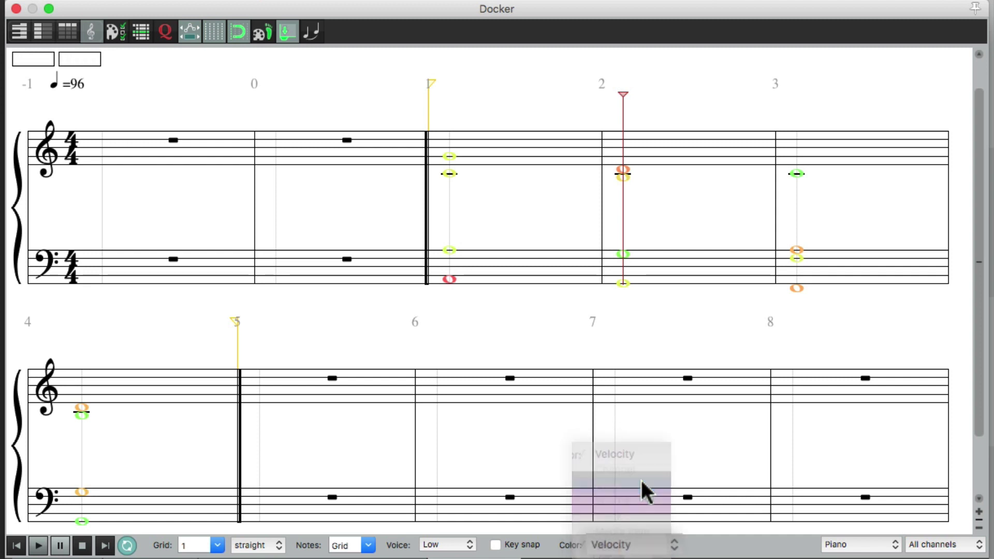
mouse_move(451, 151)
mouse_down()
mouse_move(448, 116)
mouse_move(449, 149)
mouse_up()
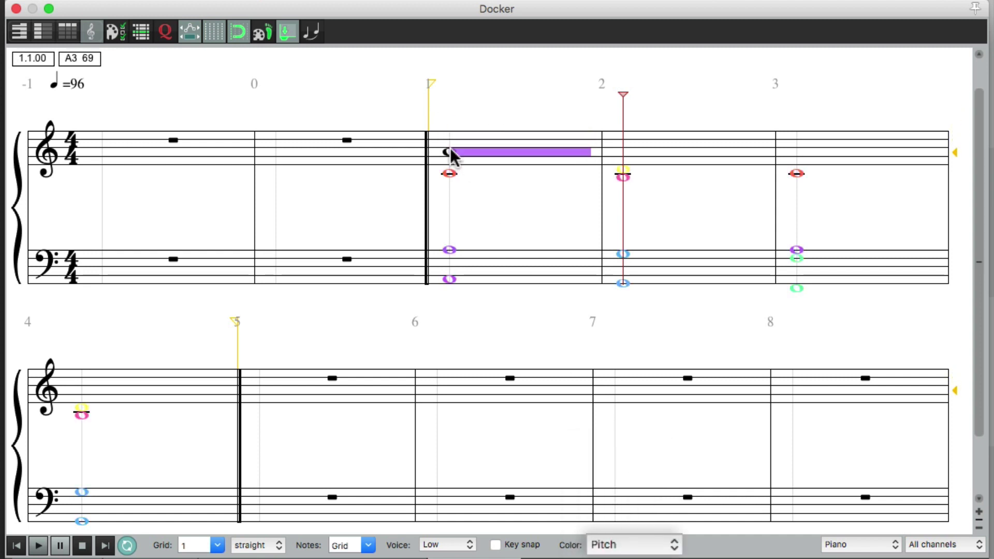
- Turn off colored note heads in the notation view options and clear the note selection
right_click(787, 547)
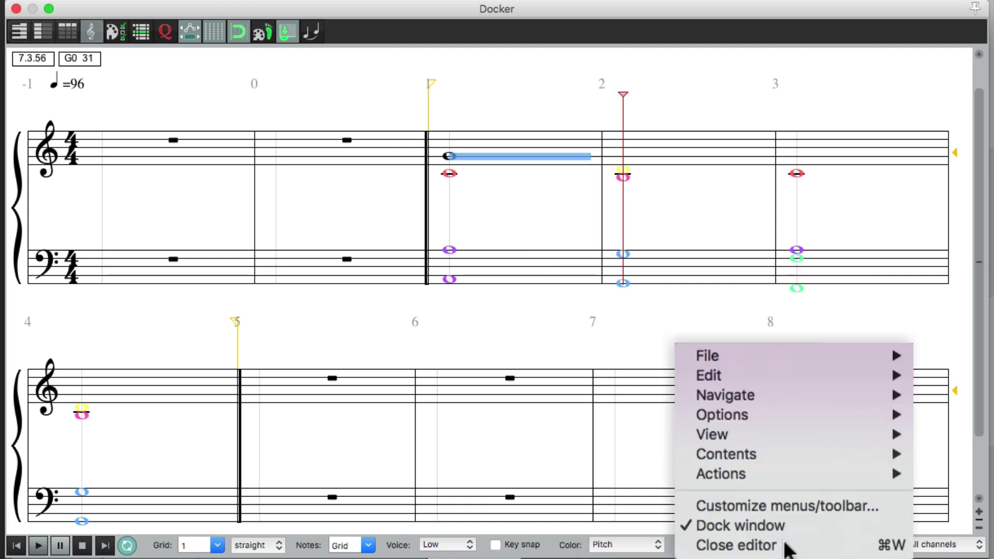
mouse_move(769, 435)
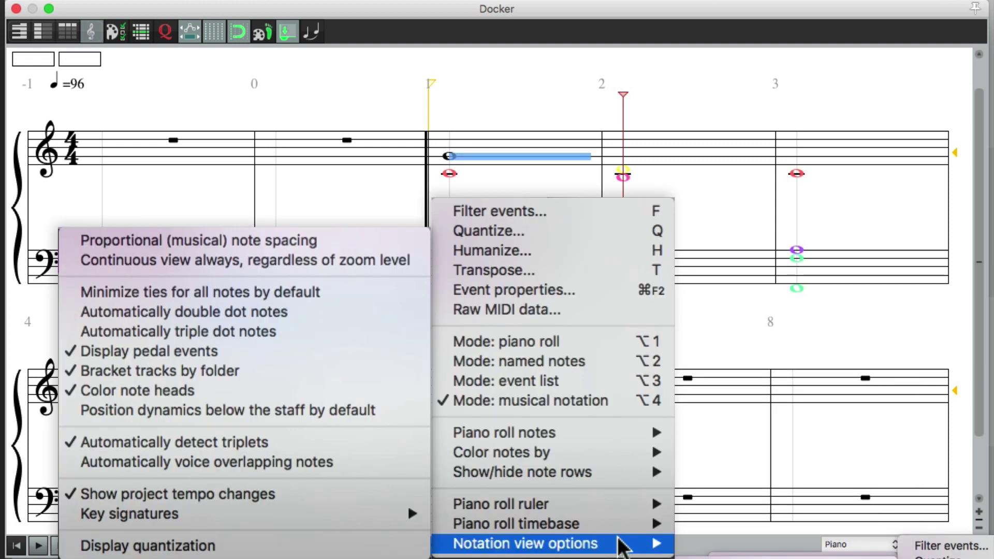
click(216, 389)
click(565, 314)
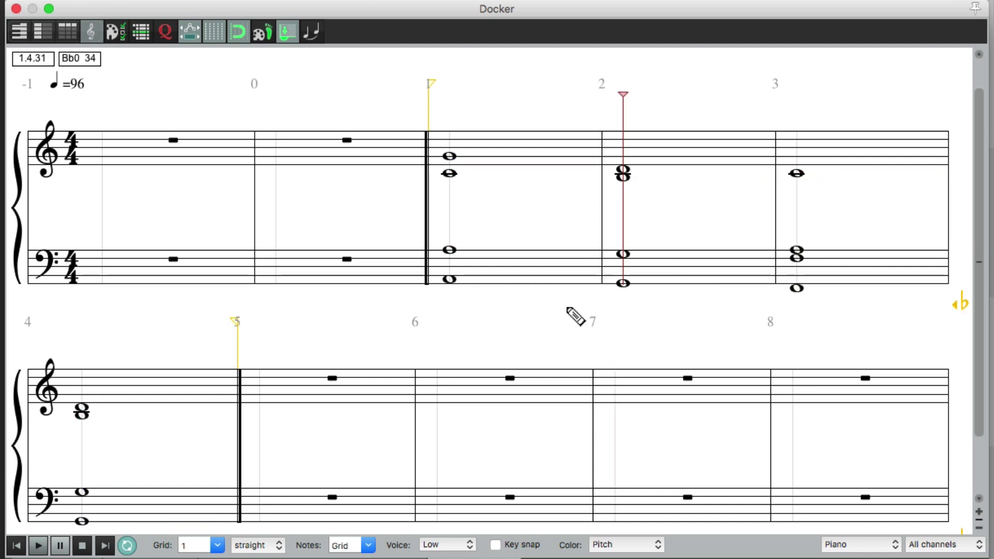
- Switch the MIDI editor to the piano roll view and color the notes by voice, with the low bass notes in view
click(20, 30)
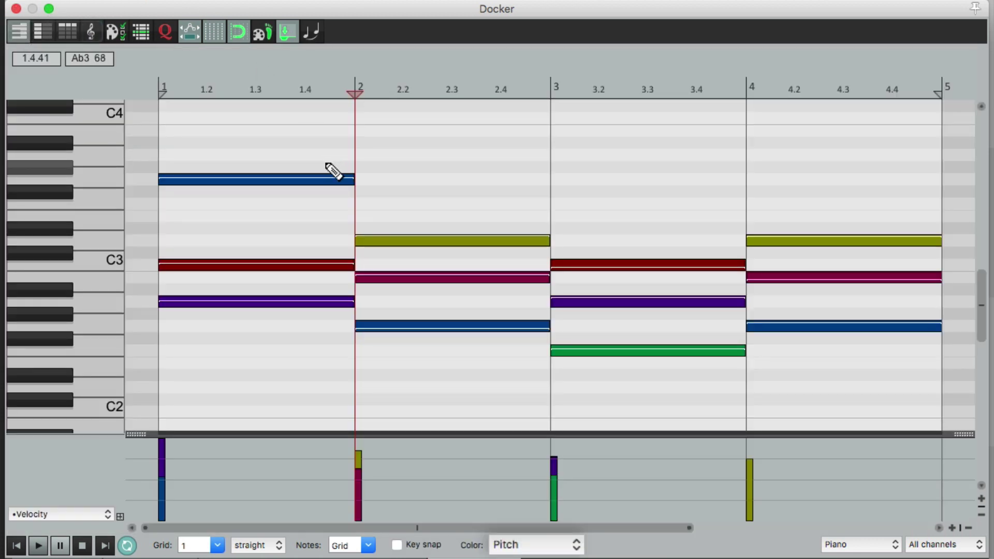
click(556, 545)
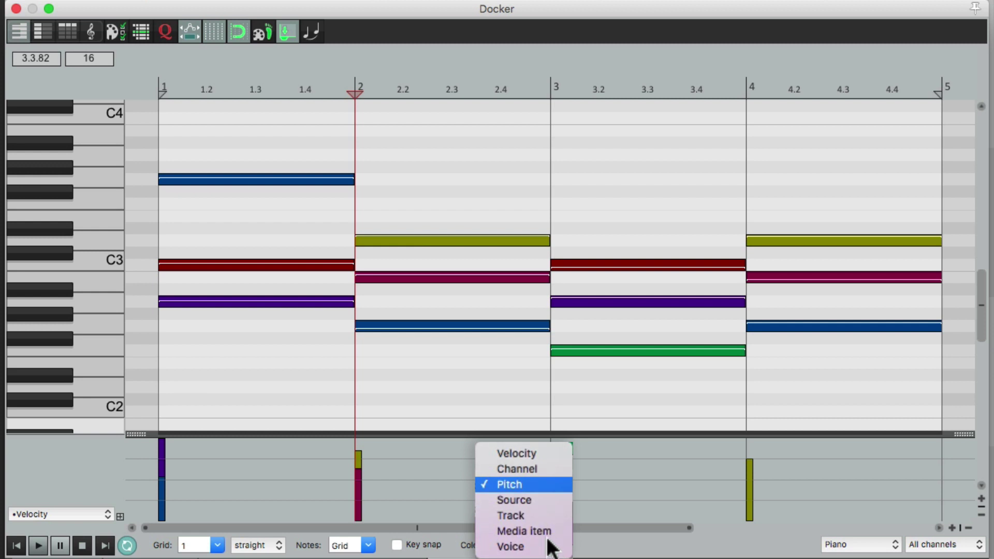
click(536, 547)
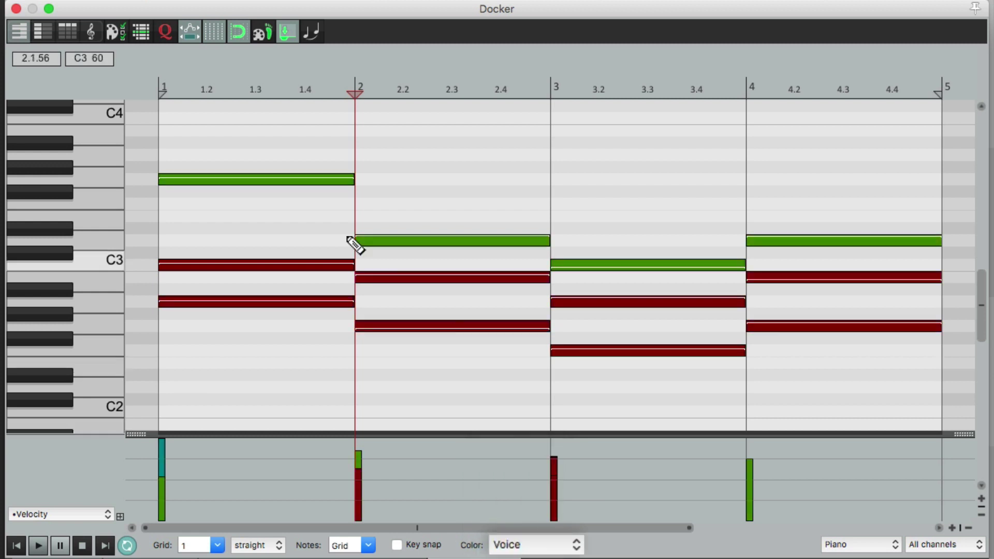
scroll(465, 207, down, 3)
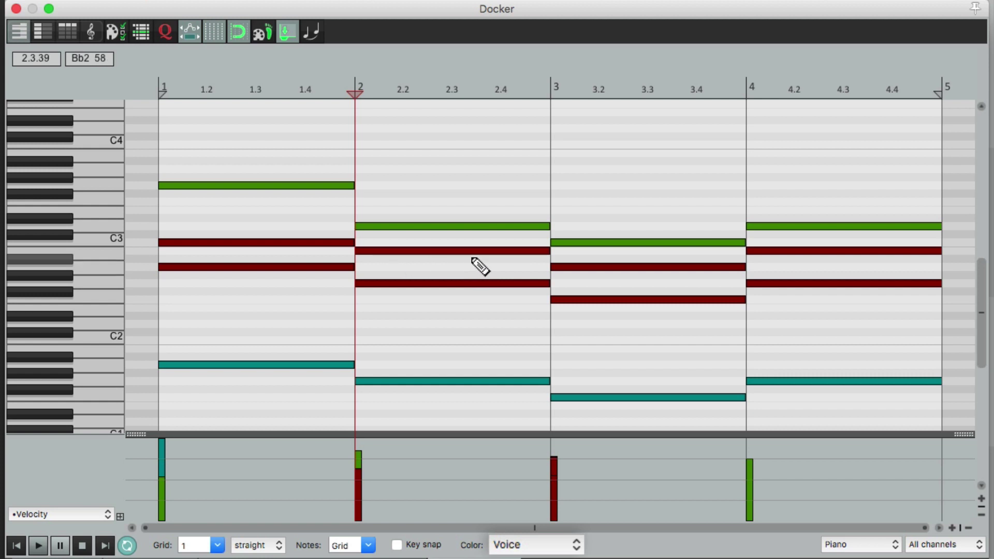
scroll(470, 306, down, 2)
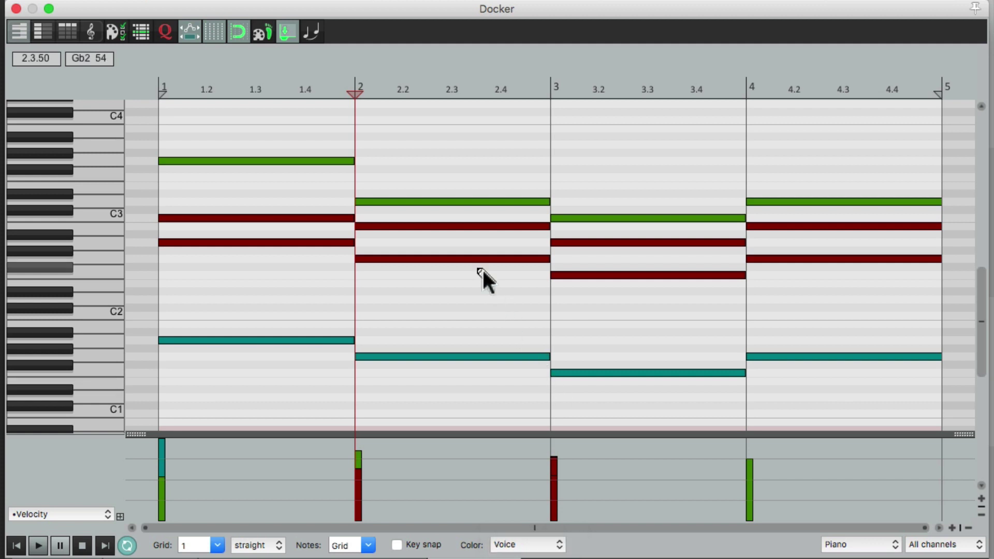
- Select the lowest note of each chord in measures 1 to 4 and check its notation voice assignment options
drag(256, 299, 834, 379)
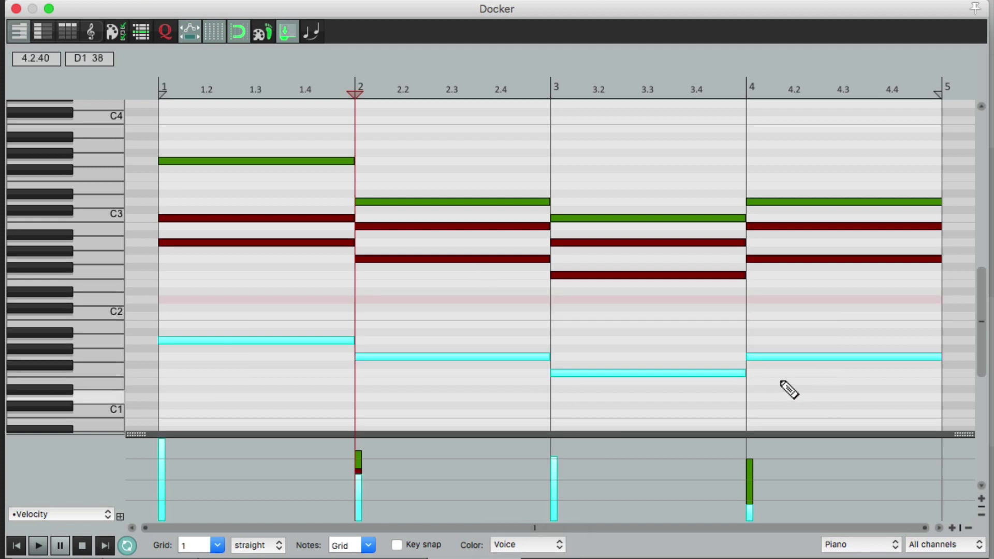
right_click(203, 334)
mouse_move(240, 458)
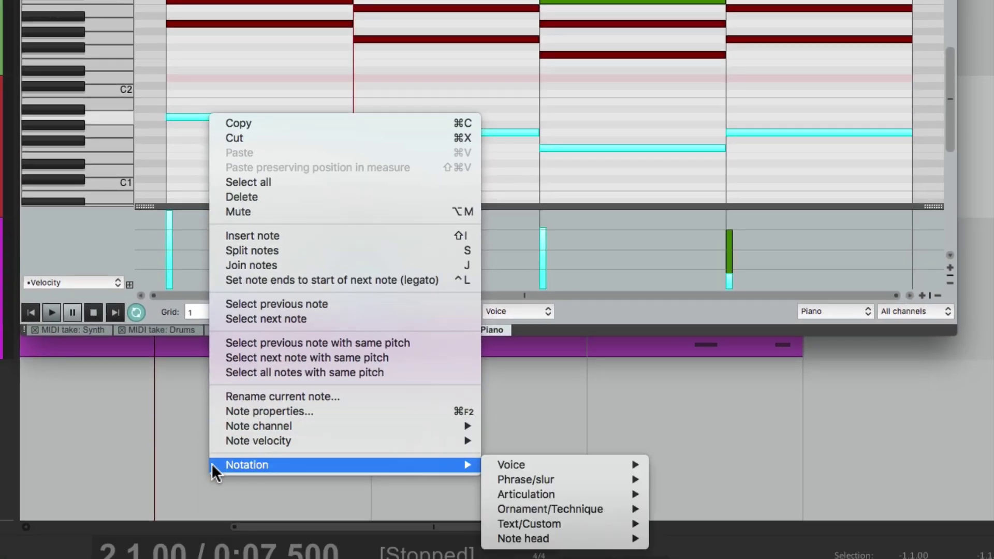
mouse_move(496, 463)
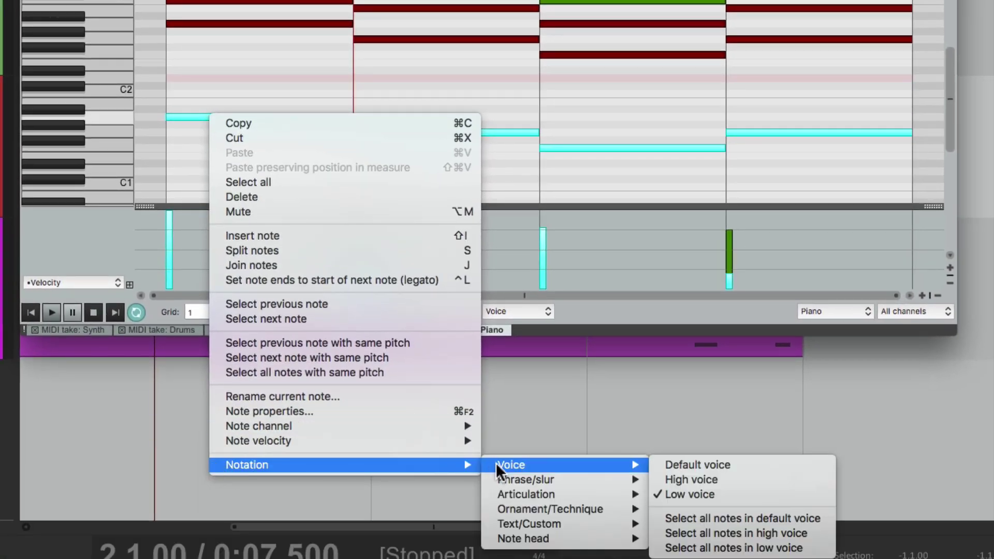
click(763, 463)
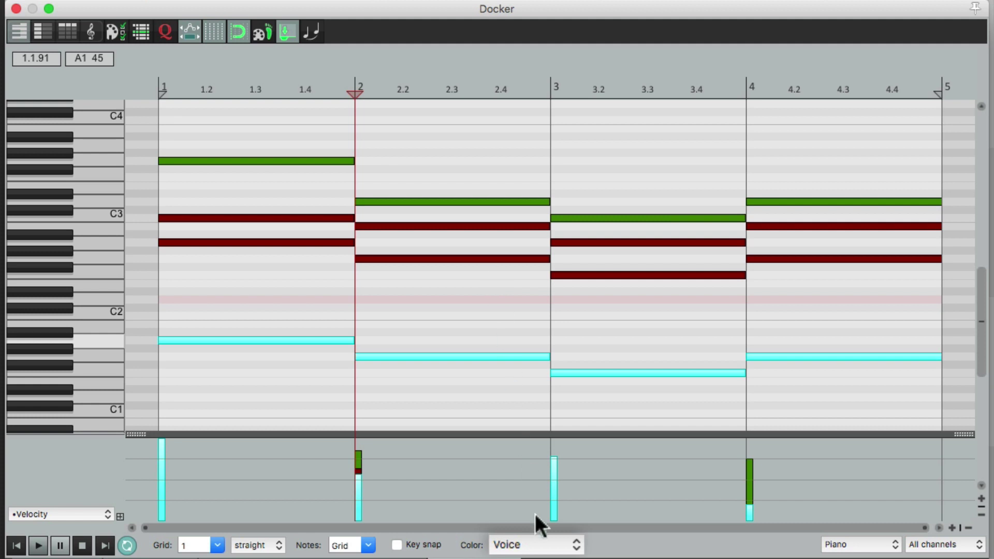
- Color the piano roll notes by velocity
click(543, 541)
click(548, 449)
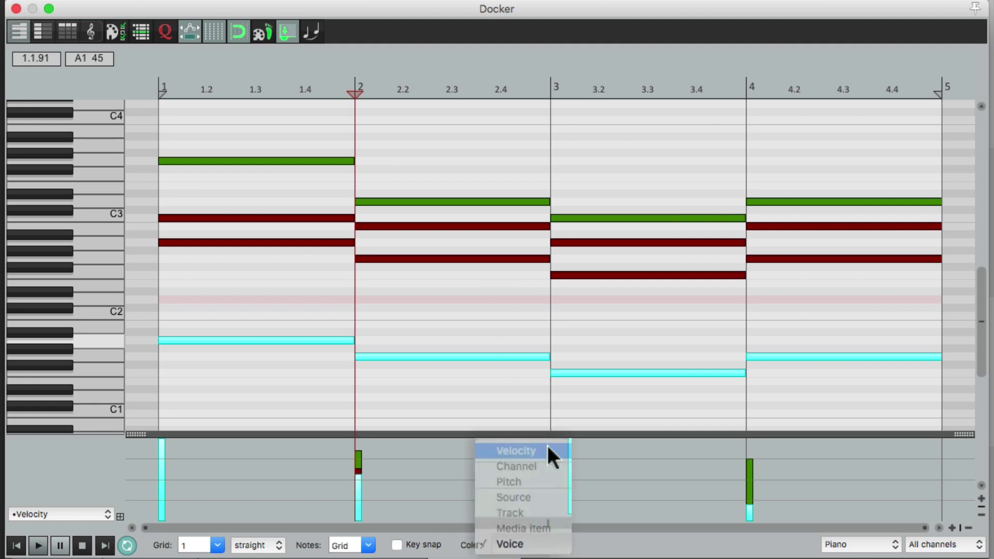